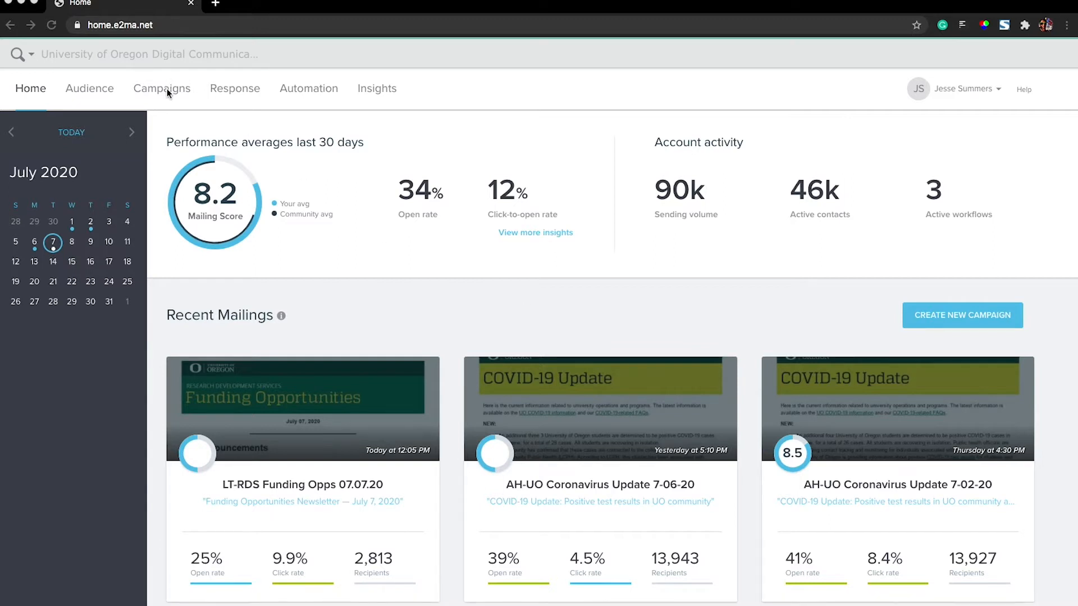
- Create a regular email campaign named "JS-PRES Retirement Message 07.07.20"
{"action": "left_click", "coordinate": [946, 316]}
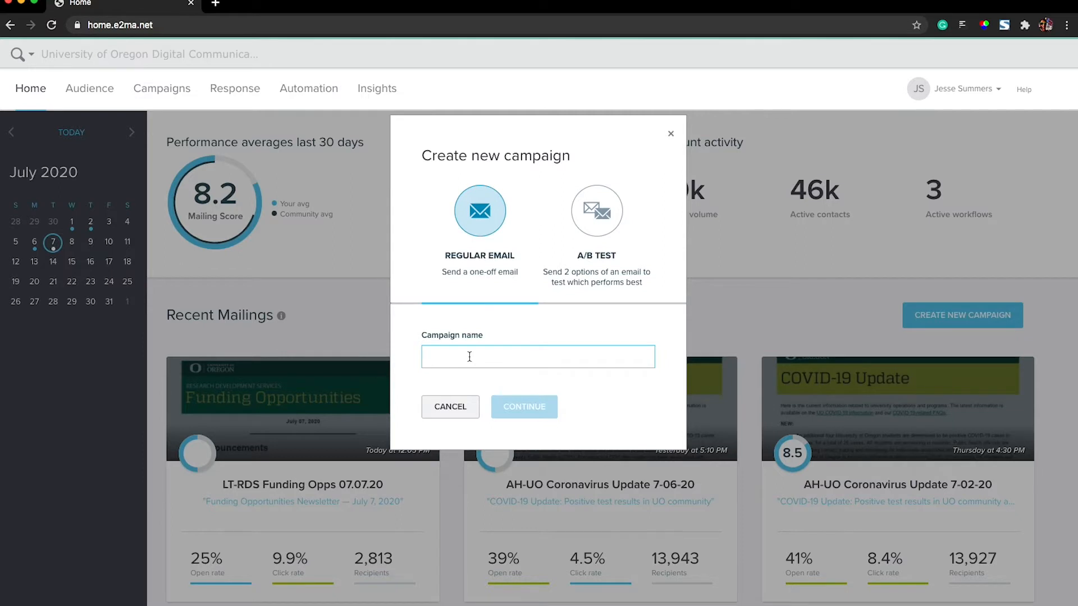
{"action": "type", "text": "JS"}
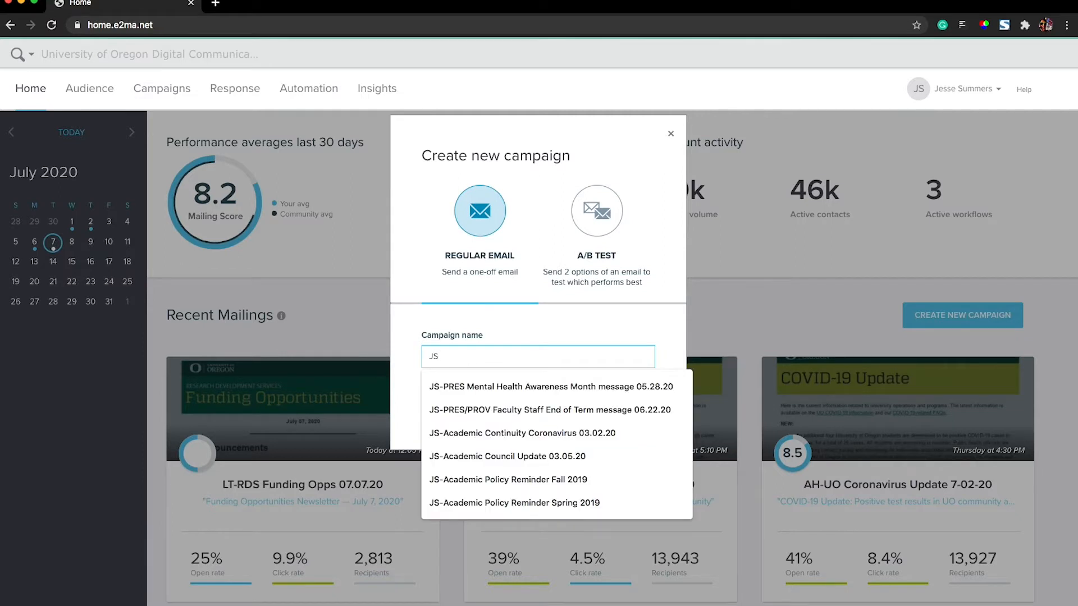
{"action": "type", "text": "-"}
{"action": "type", "text": "PRES"}
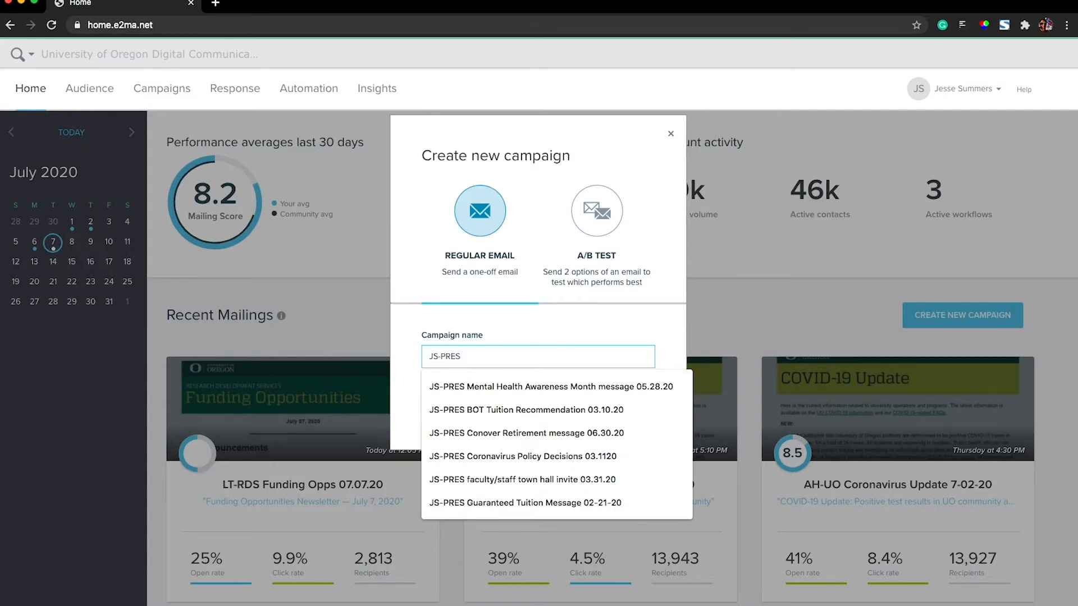
{"action": "type", "text": " Retirement Message"}
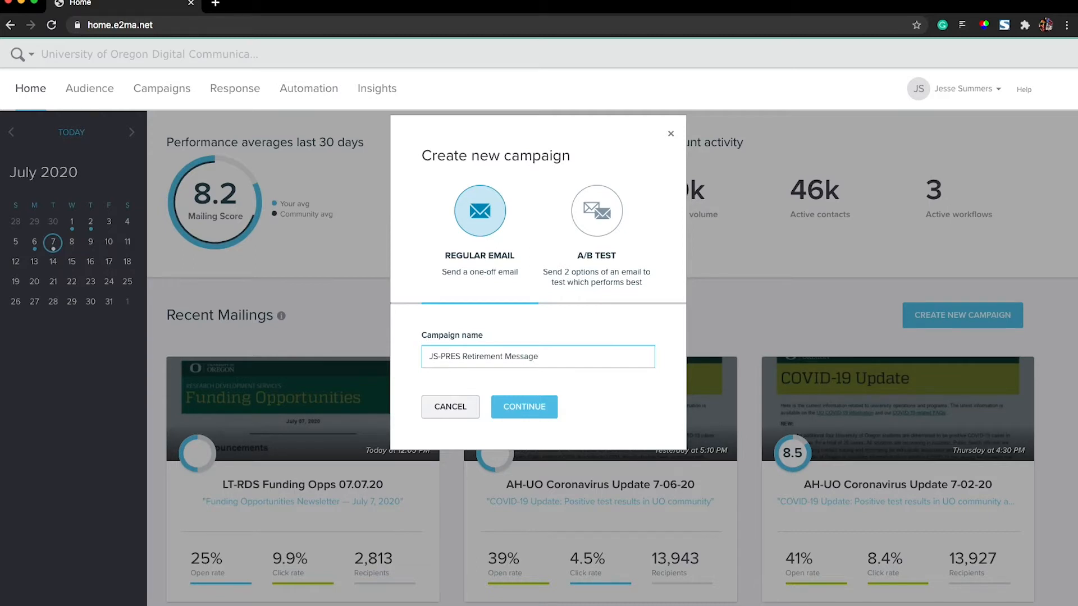
{"action": "type", "text": " 07.07.20"}
{"action": "left_click", "coordinate": [526, 408]}
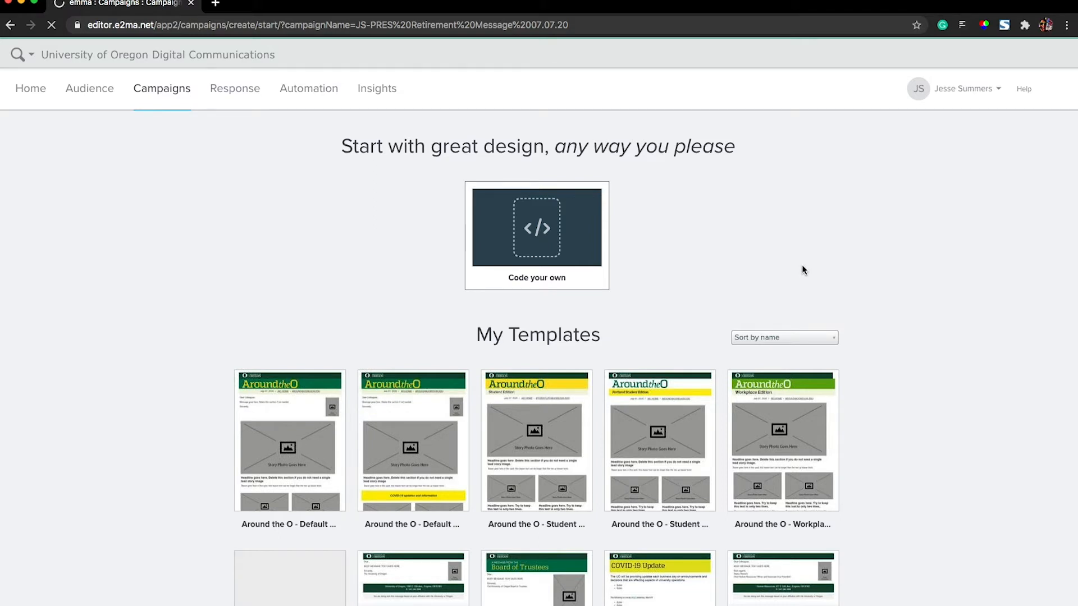
- Start the campaign from the "President, A message from the" template
{"action": "scroll", "coordinate": [896, 281], "scroll_direction": "down", "scroll_amount": 3}
{"action": "scroll", "coordinate": [896, 288], "scroll_direction": "down", "scroll_amount": 5}
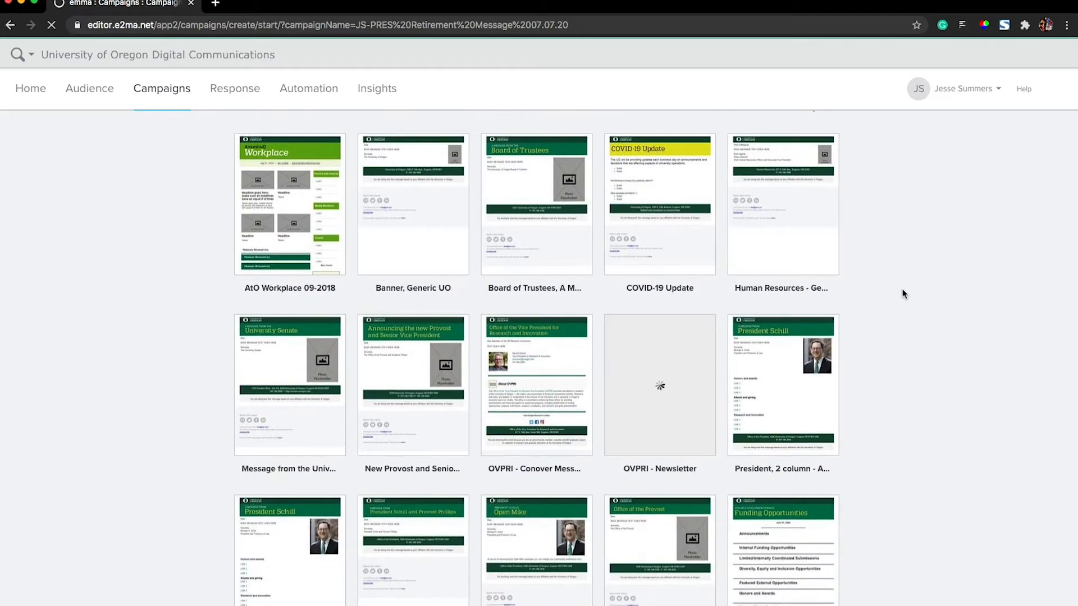
{"action": "scroll", "coordinate": [903, 289], "scroll_direction": "down", "scroll_amount": 3}
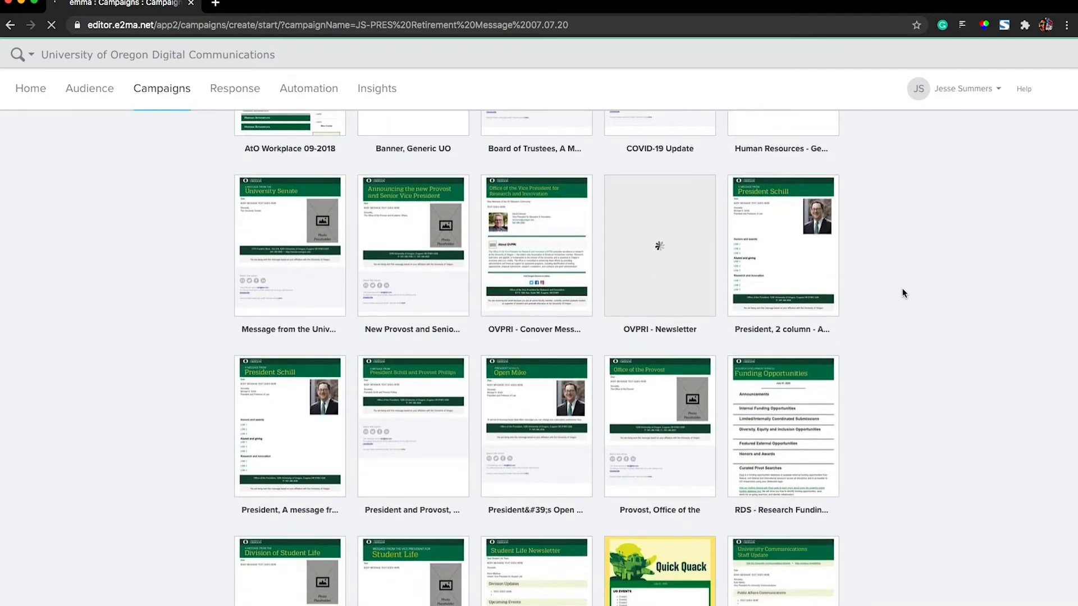
{"action": "left_click", "coordinate": [288, 426]}
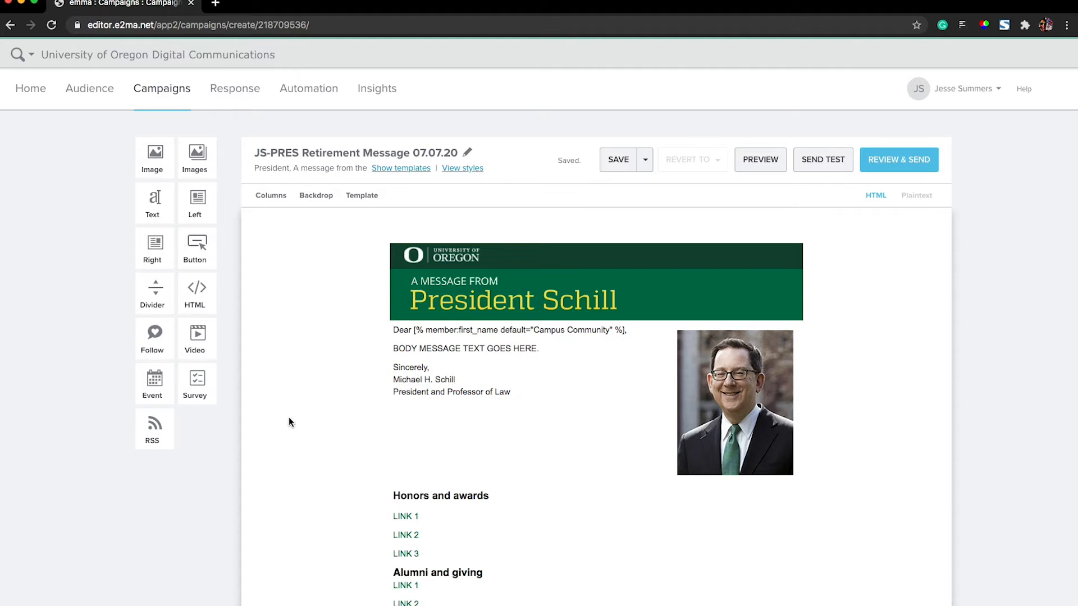
- Delete the links section starting with "Honors and awards" and the portrait photo beside the message body
{"action": "scroll", "coordinate": [864, 385], "scroll_direction": "down", "scroll_amount": 3}
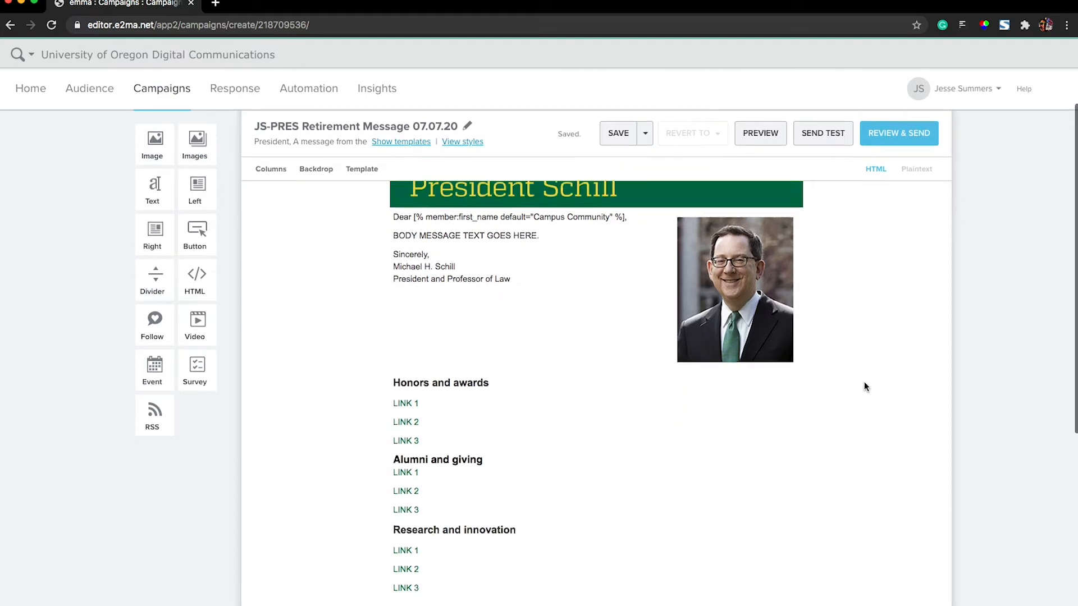
{"action": "scroll", "coordinate": [864, 387], "scroll_direction": "up", "scroll_amount": 1}
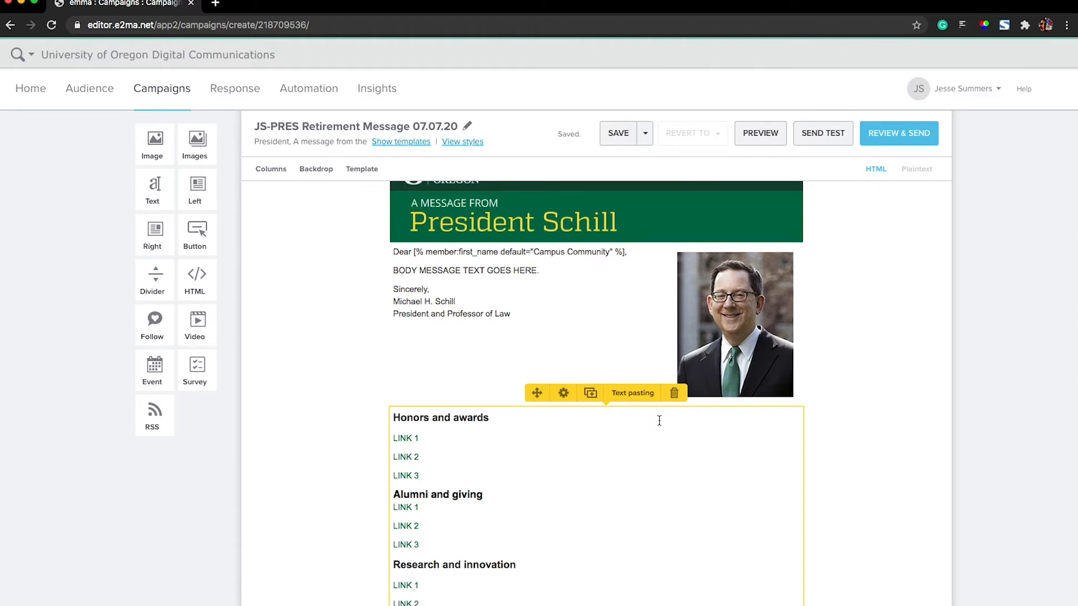
{"action": "left_click", "coordinate": [675, 396]}
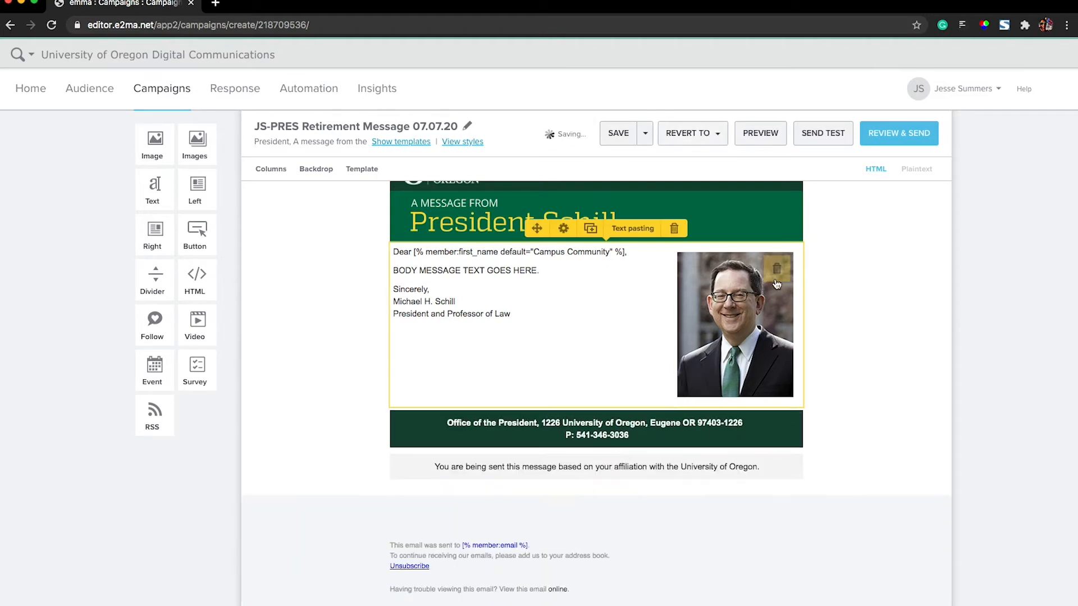
{"action": "left_click", "coordinate": [781, 266]}
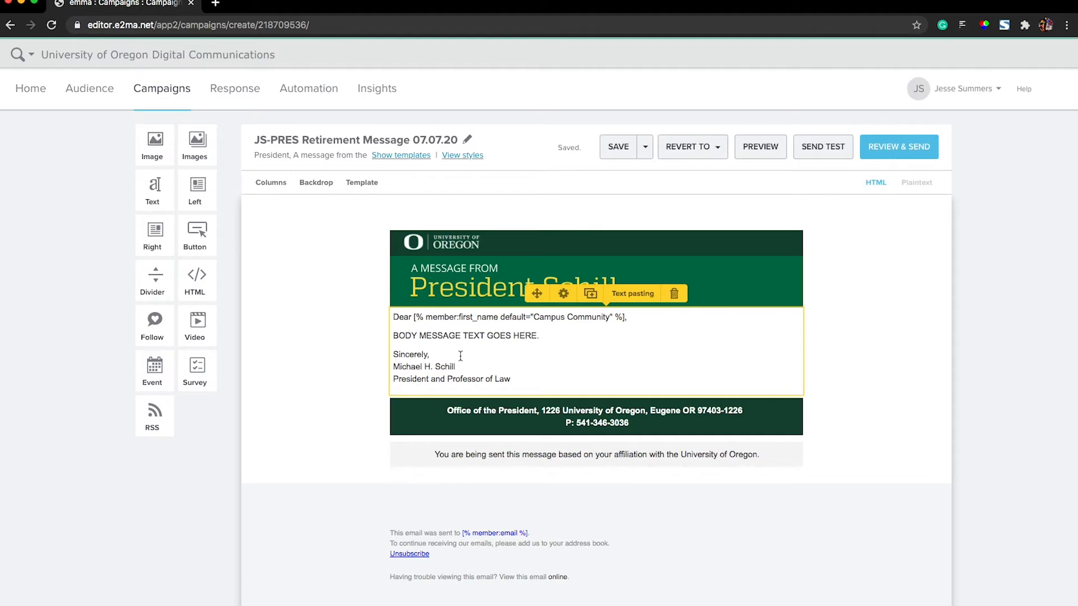
- Replace the placeholder greeting, body and signature text with the copied retirement message
{"action": "key", "text": "super+Tab"}
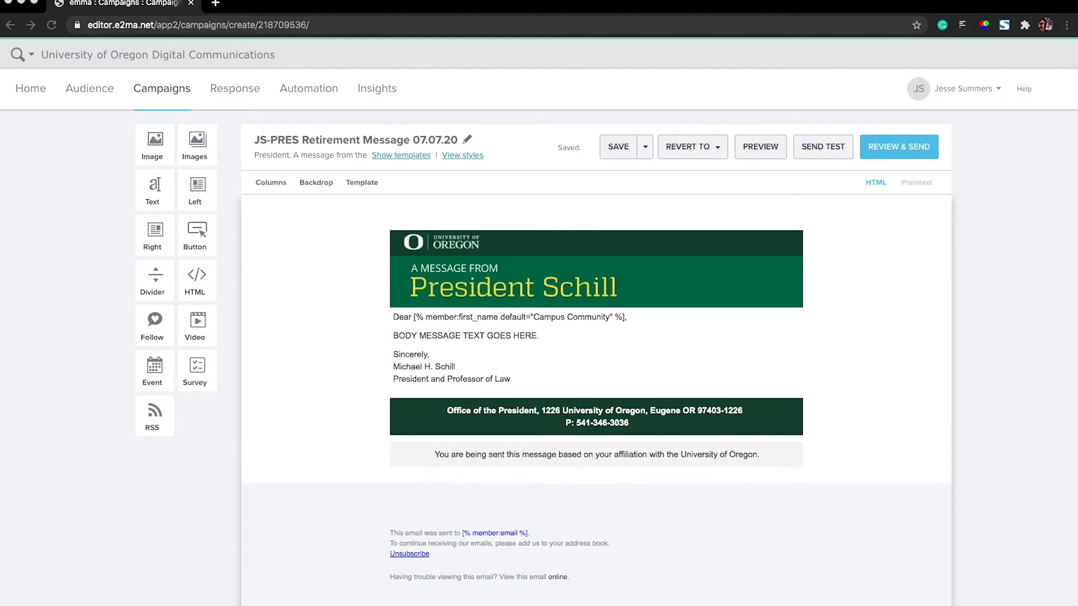
{"action": "left_click", "coordinate": [462, 356]}
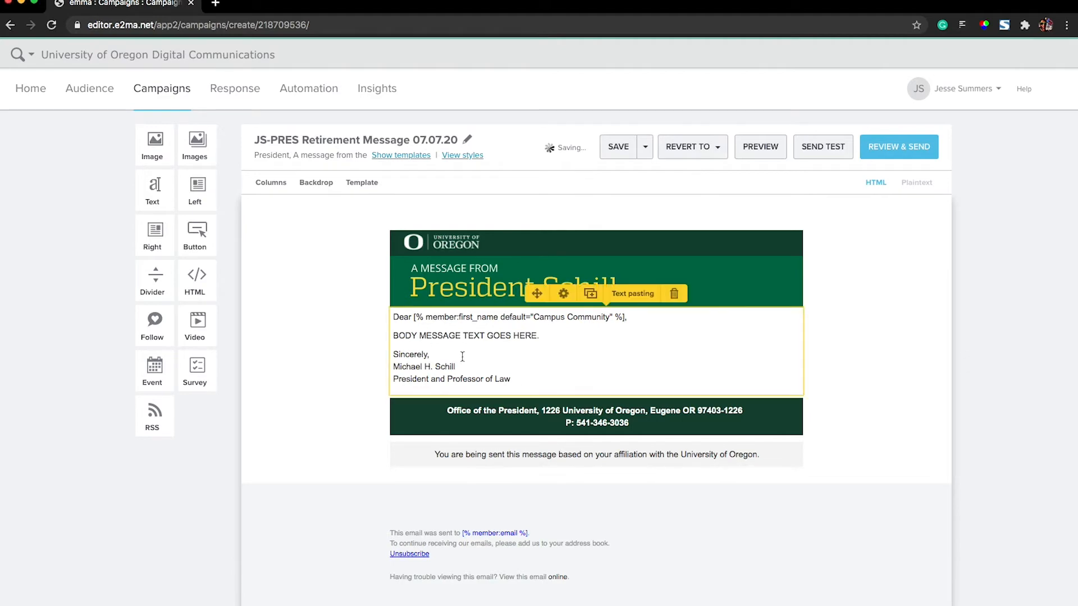
{"action": "left_click_drag", "start_coordinate": [512, 379], "coordinate": [392, 320]}
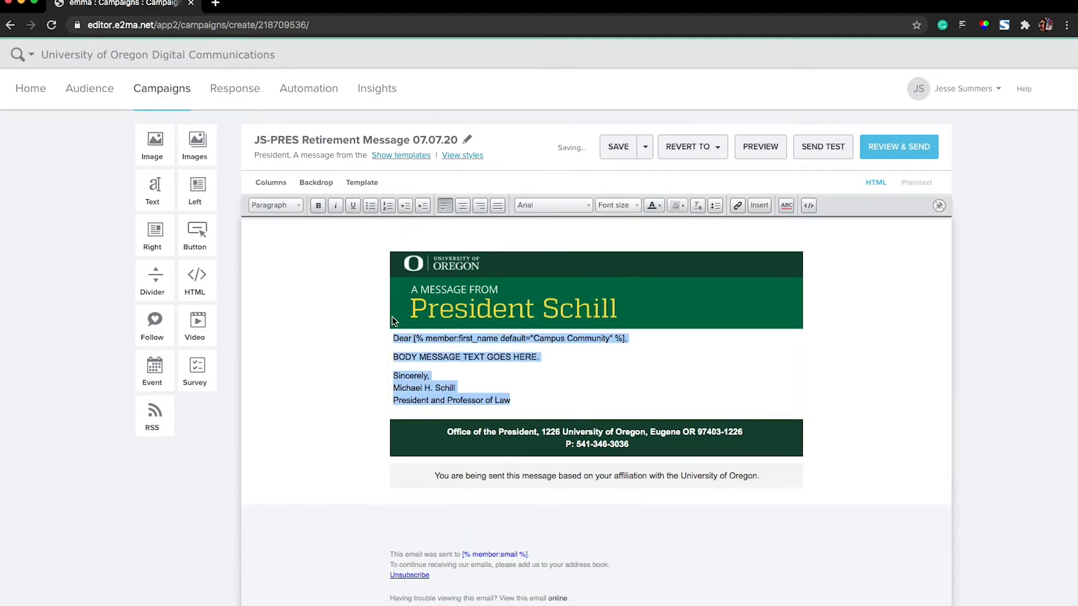
{"action": "key", "text": "ctrl+v"}
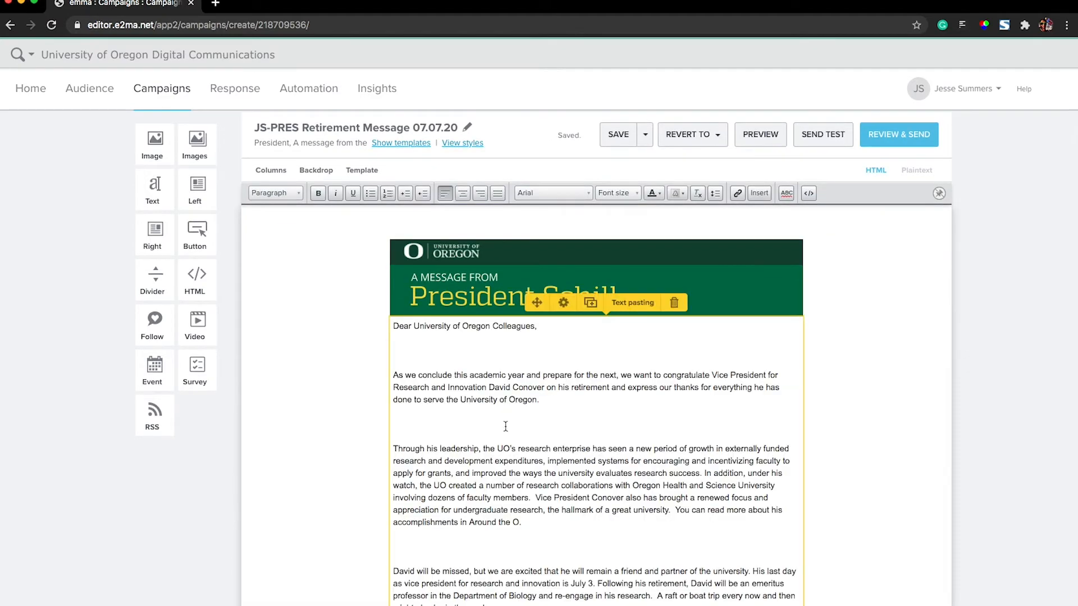
- Remove the extra blank lines above the first and second body paragraphs, keeping each as a separate paragraph
{"action": "left_click", "coordinate": [394, 376]}
{"action": "key", "text": "BackSpace"}
{"action": "key", "text": "BackSpace"}
{"action": "key", "text": "BackSpace"}
{"action": "key", "text": "BackSpace"}
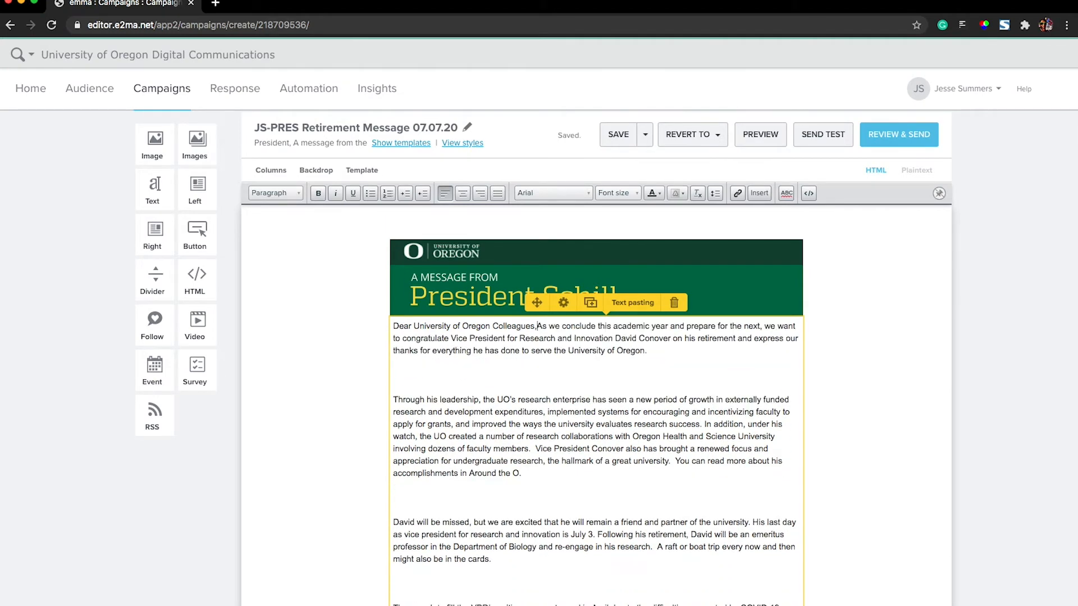
{"action": "key", "text": "Return"}
{"action": "left_click", "coordinate": [394, 408]}
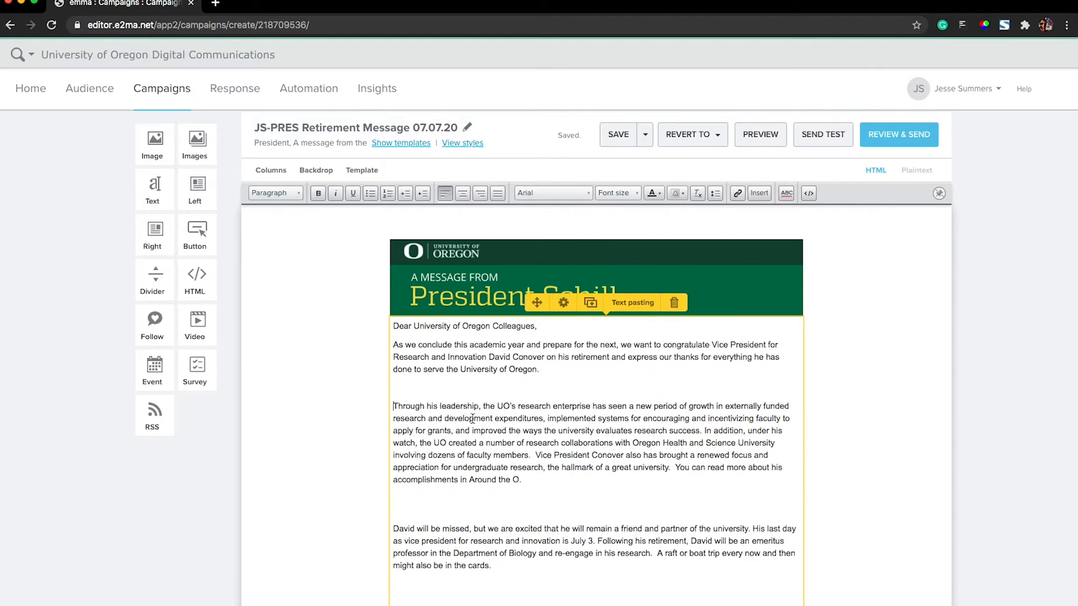
{"action": "key", "text": "BackSpace"}
{"action": "key", "text": "BackSpace"}
{"action": "key", "text": "Return"}
- Remove the extra blank lines above the third and fourth body paragraphs, keeping each as a separate paragraph
{"action": "scroll", "coordinate": [468, 427], "scroll_direction": "down", "scroll_amount": 2}
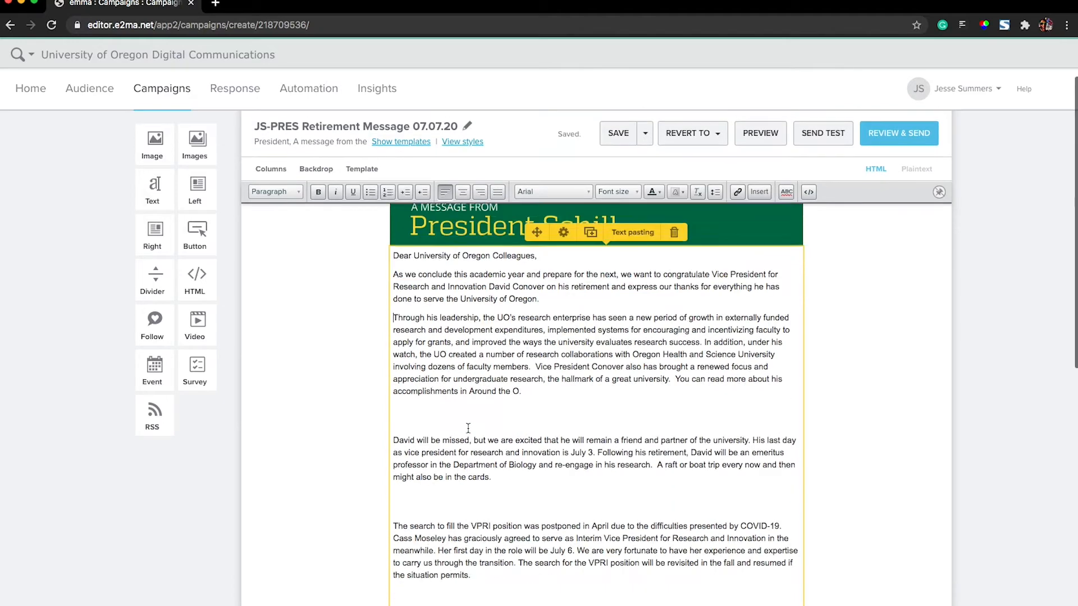
{"action": "left_click", "coordinate": [394, 396]}
{"action": "key", "text": "BackSpace"}
{"action": "key", "text": "BackSpace"}
{"action": "key", "text": "BackSpace"}
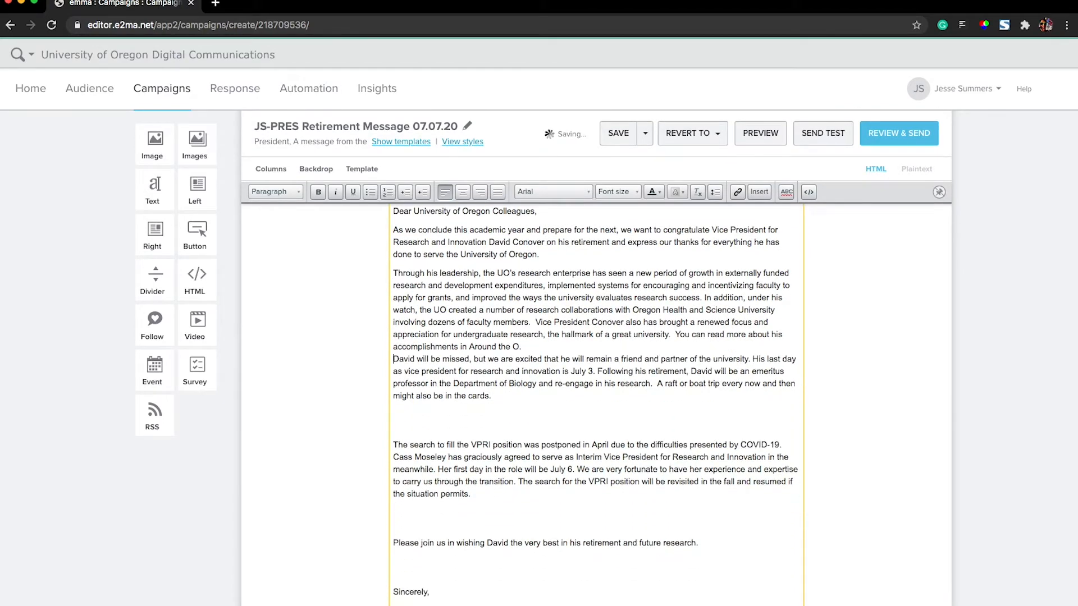
{"action": "key", "text": "Return"}
{"action": "left_click", "coordinate": [394, 451]}
{"action": "key", "text": "BackSpace"}
{"action": "key", "text": "BackSpace"}
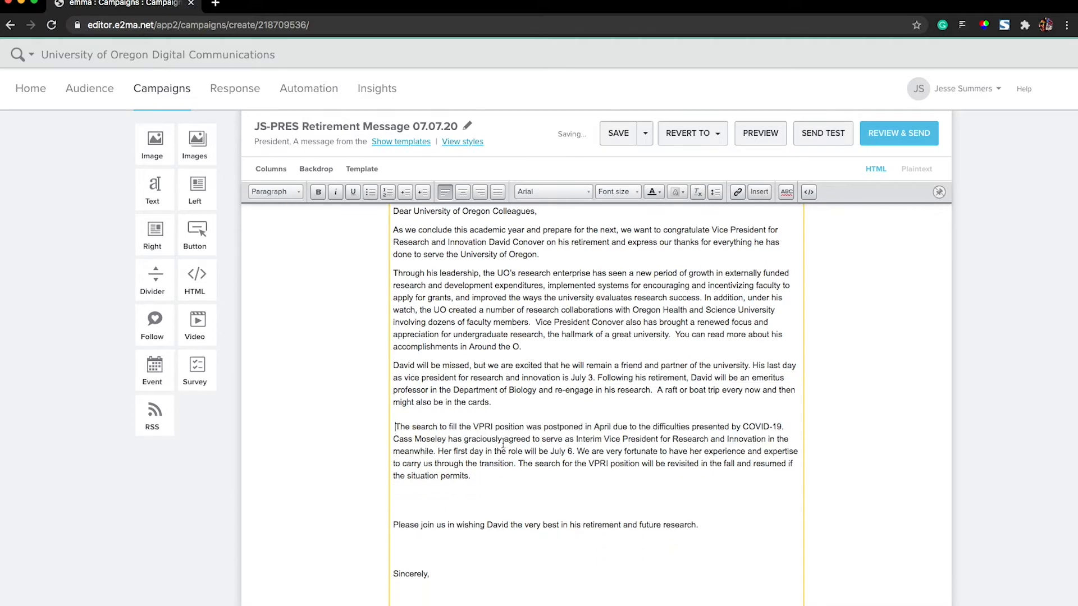
{"action": "key", "text": "BackSpace"}
{"action": "key", "text": "BackSpace"}
{"action": "key", "text": "Return"}
- Remove the extra blank lines above the "Please join us" sentence, "Sincerely," and the signer's name, keeping the paragraph breaks
{"action": "left_click", "coordinate": [395, 521]}
{"action": "key", "text": "BackSpace"}
{"action": "key", "text": "BackSpace"}
{"action": "key", "text": "BackSpace"}
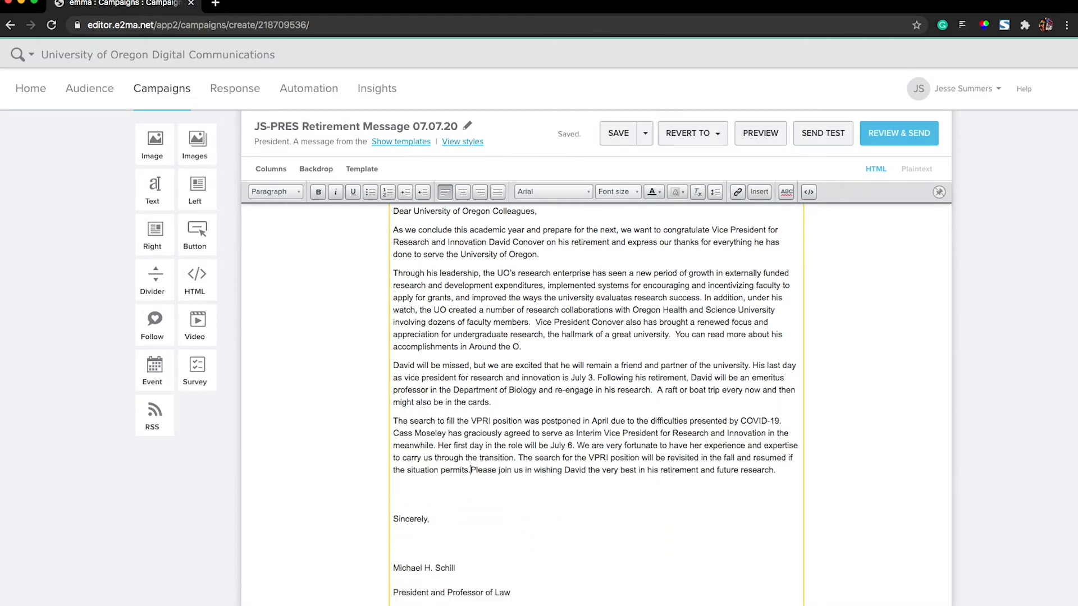
{"action": "key", "text": "Return"}
{"action": "scroll", "coordinate": [595, 348], "scroll_direction": "down", "scroll_amount": 3}
{"action": "left_click", "coordinate": [394, 454]}
{"action": "key", "text": "BackSpace"}
{"action": "key", "text": "BackSpace"}
{"action": "key", "text": "BackSpace"}
{"action": "key", "text": "Return"}
{"action": "left_click", "coordinate": [394, 473]}
{"action": "key", "text": "BackSpace"}
{"action": "key", "text": "BackSpace"}
{"action": "key", "text": "BackSpace"}
{"action": "key", "text": "Return"}
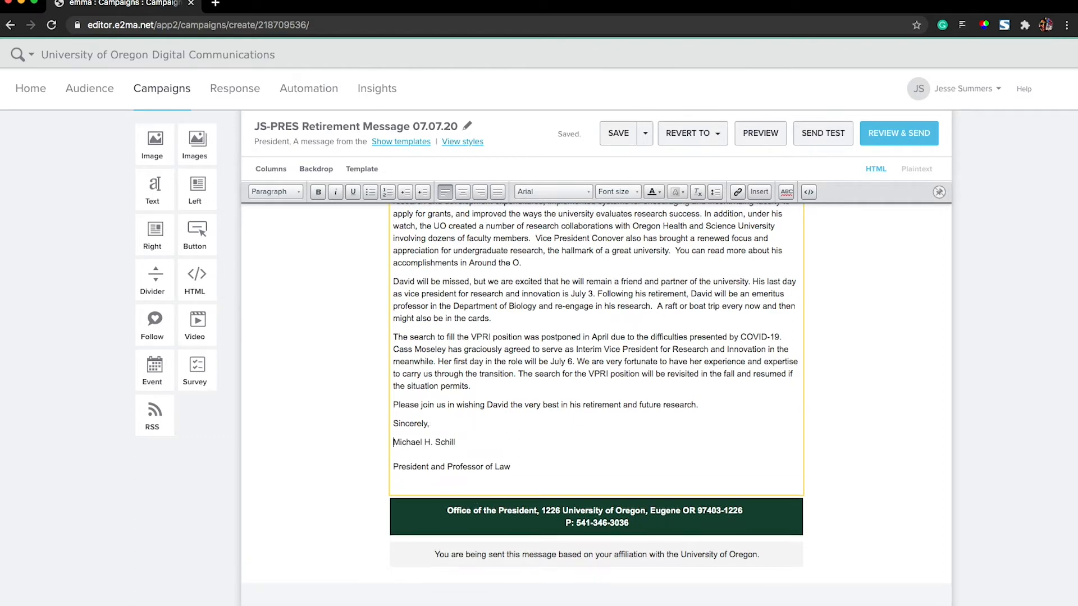
- Put "President and Professor of Law" on a single line break under the signer's name and remove the blank line after it
{"action": "left_click", "coordinate": [394, 467]}
{"action": "key", "text": "BackSpace"}
{"action": "key", "text": "BackSpace"}
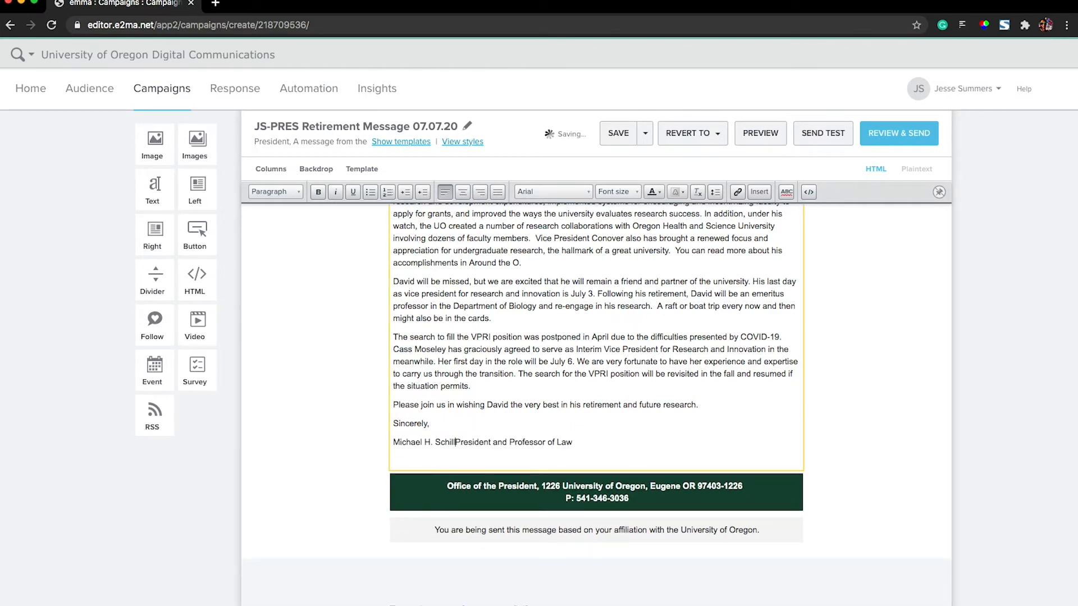
{"action": "key", "text": "shift+Return"}
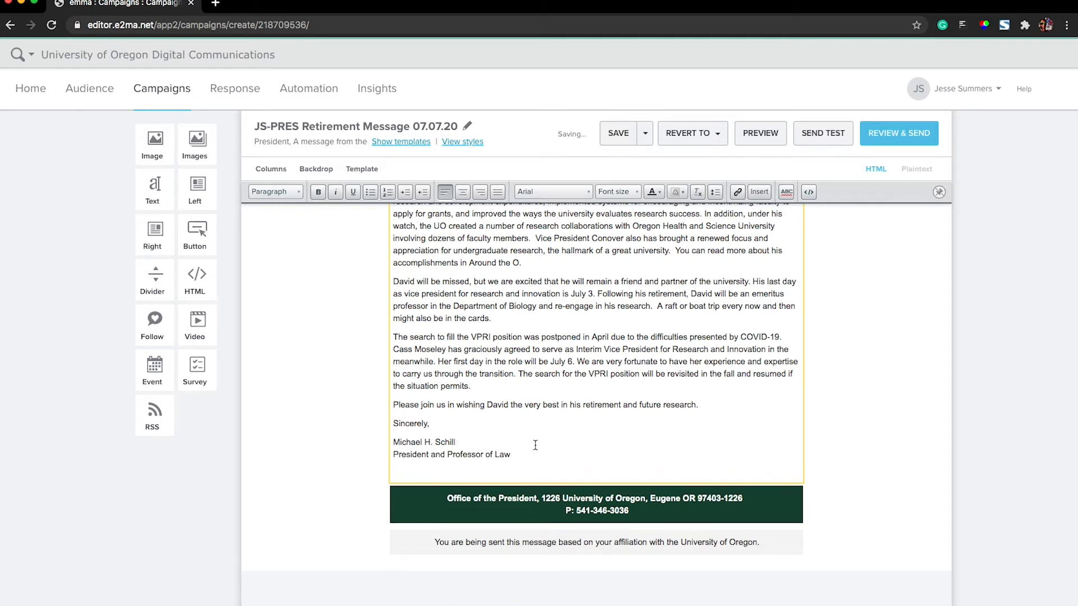
{"action": "left_click", "coordinate": [429, 468]}
{"action": "key", "text": "BackSpace"}
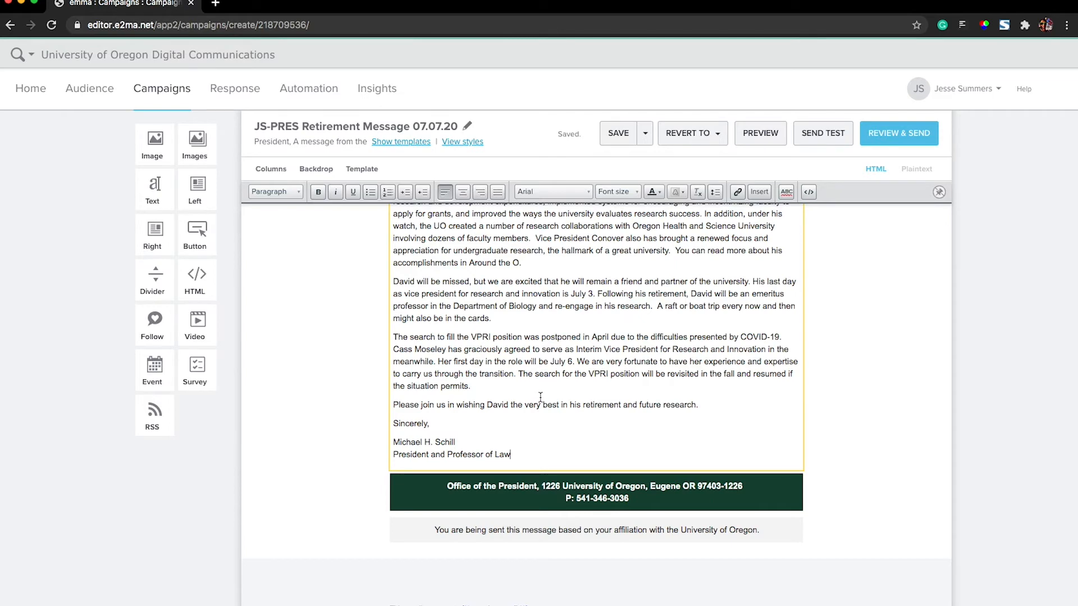
- Try bold on the first paragraph's opening words through "Research and Innovation", then return them to regular weight
{"action": "scroll", "coordinate": [540, 397], "scroll_direction": "up", "scroll_amount": 5}
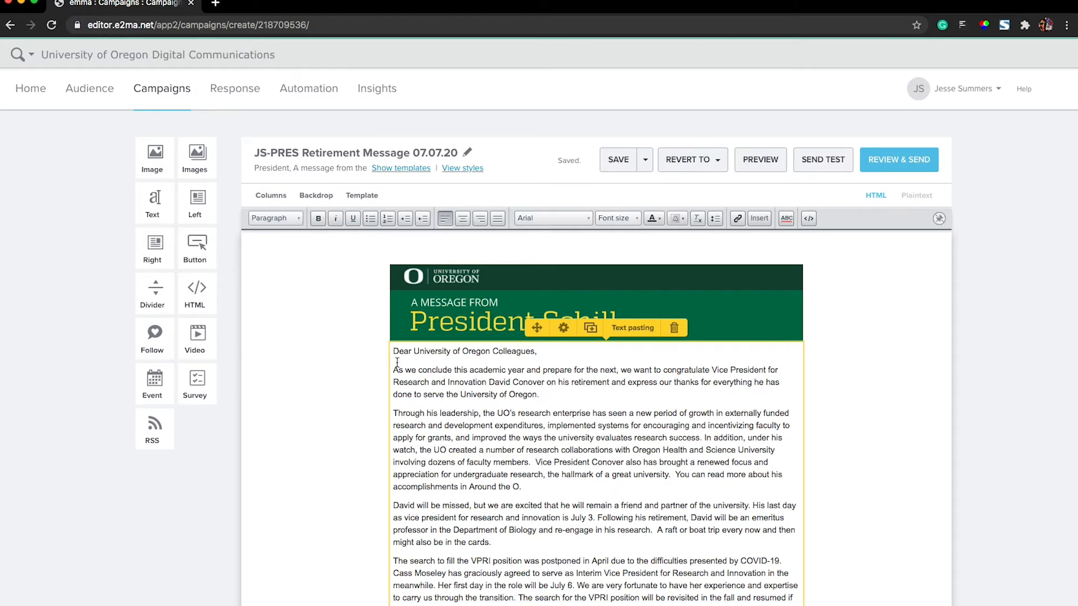
{"action": "left_click_drag", "start_coordinate": [394, 371], "coordinate": [506, 382]}
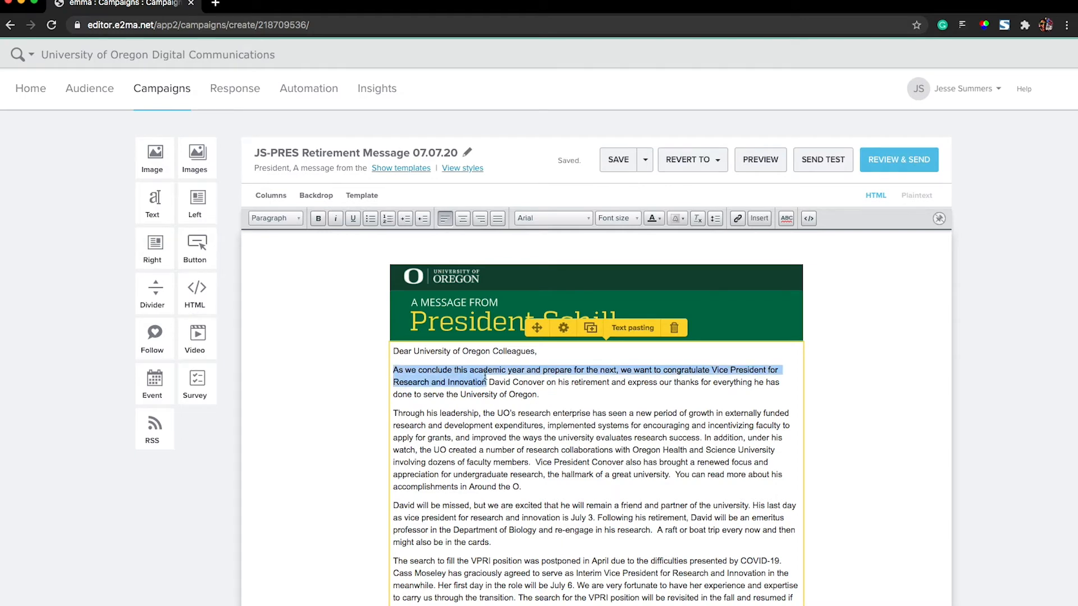
{"action": "left_click", "coordinate": [318, 219]}
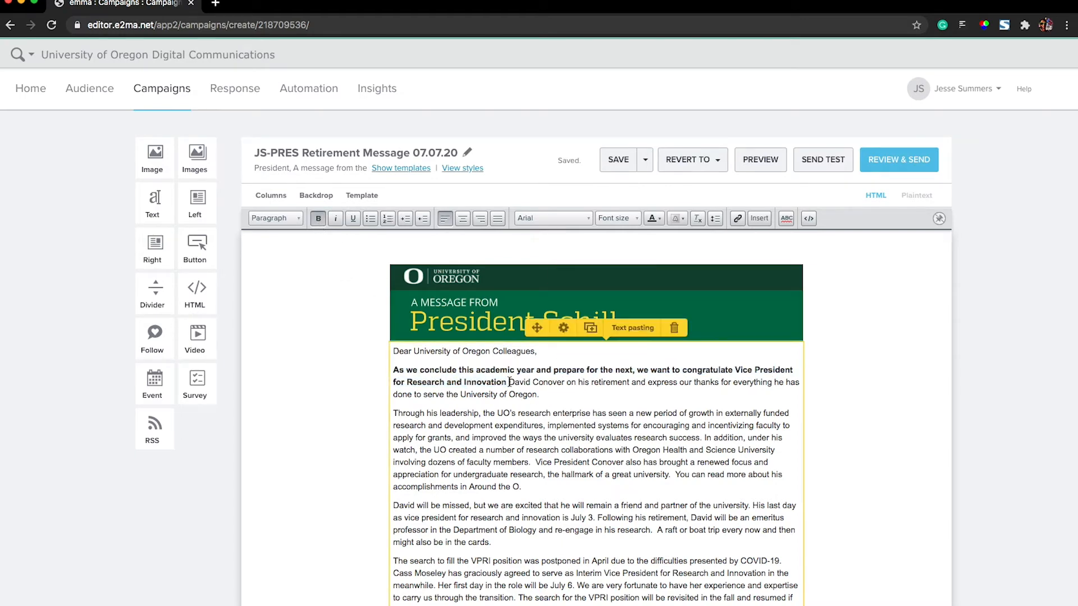
{"action": "left_click", "coordinate": [318, 218]}
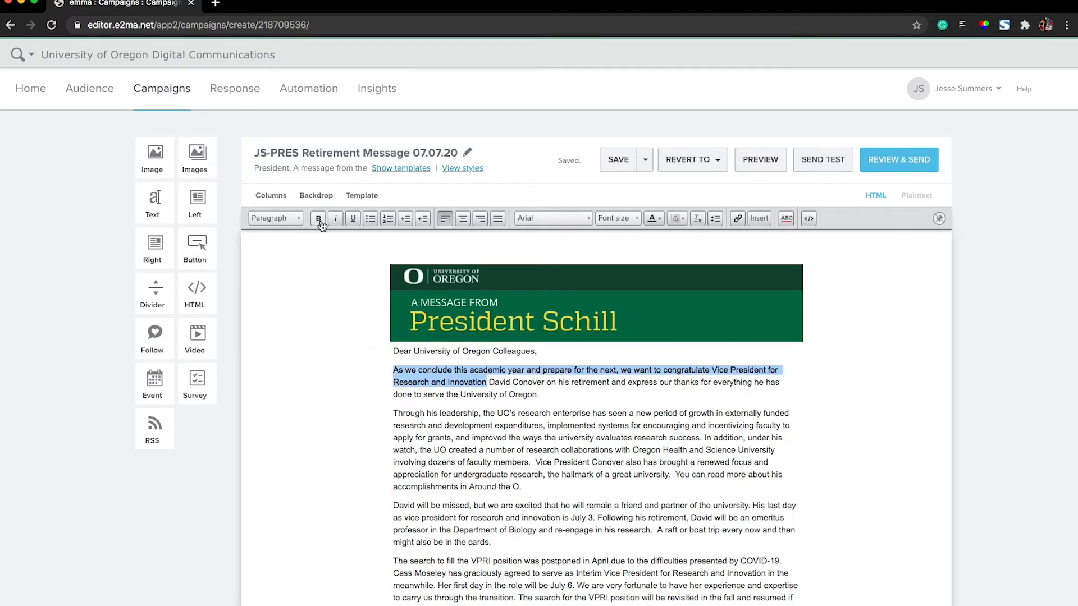
{"action": "left_click", "coordinate": [504, 385]}
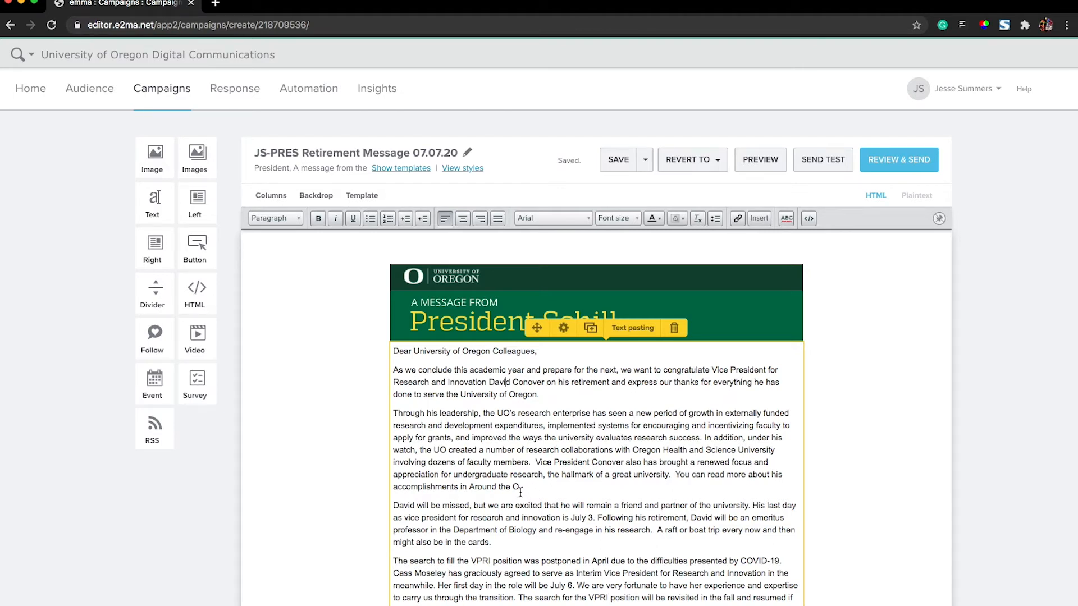
{"action": "left_click_drag", "start_coordinate": [519, 487], "coordinate": [470, 487]}
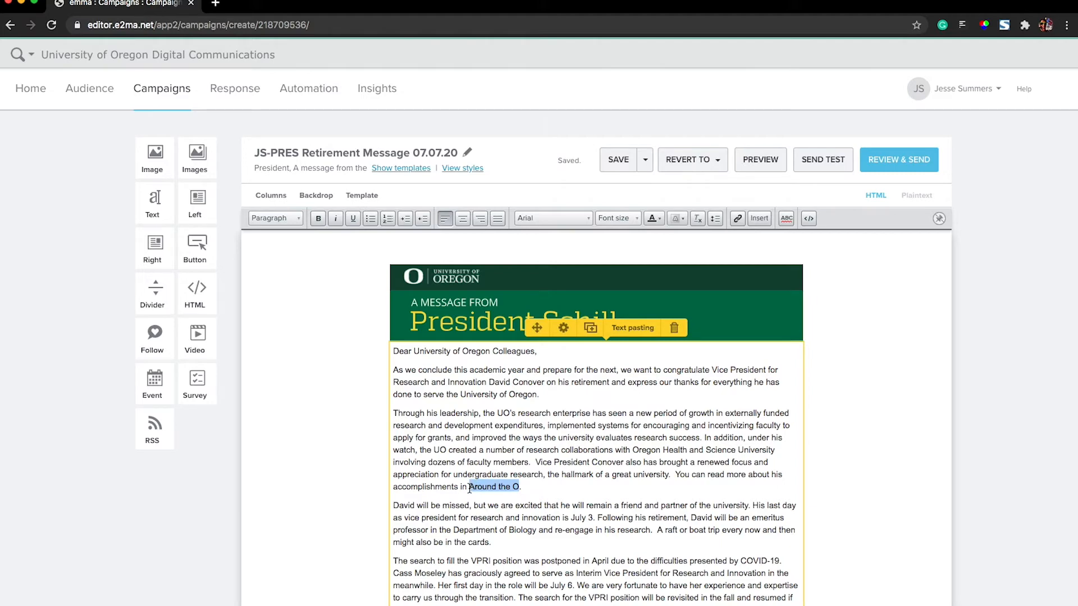
{"action": "left_click", "coordinate": [738, 219]}
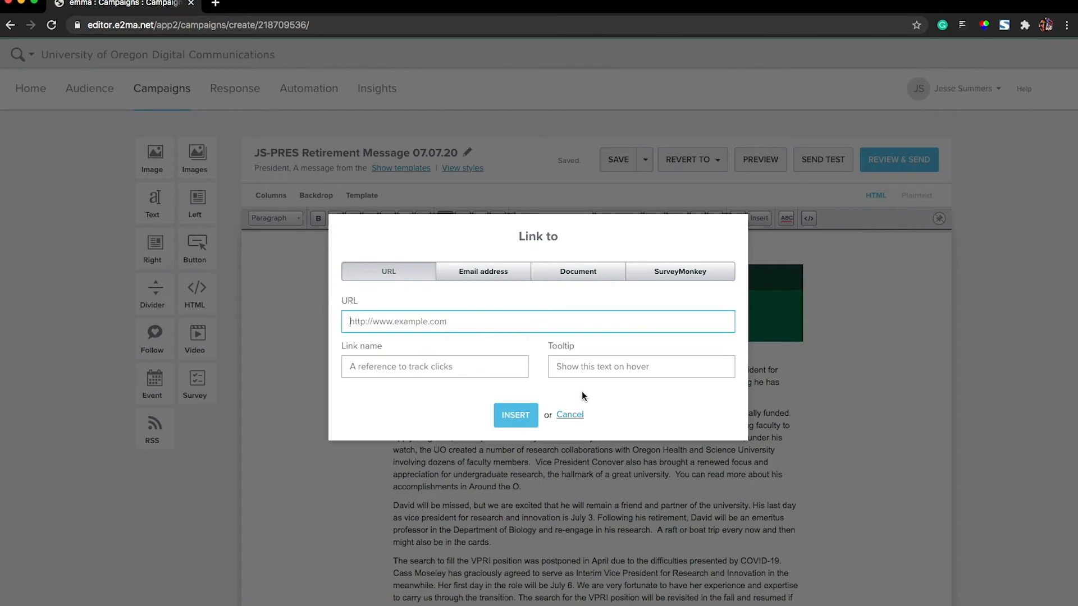
{"action": "left_click", "coordinate": [570, 416]}
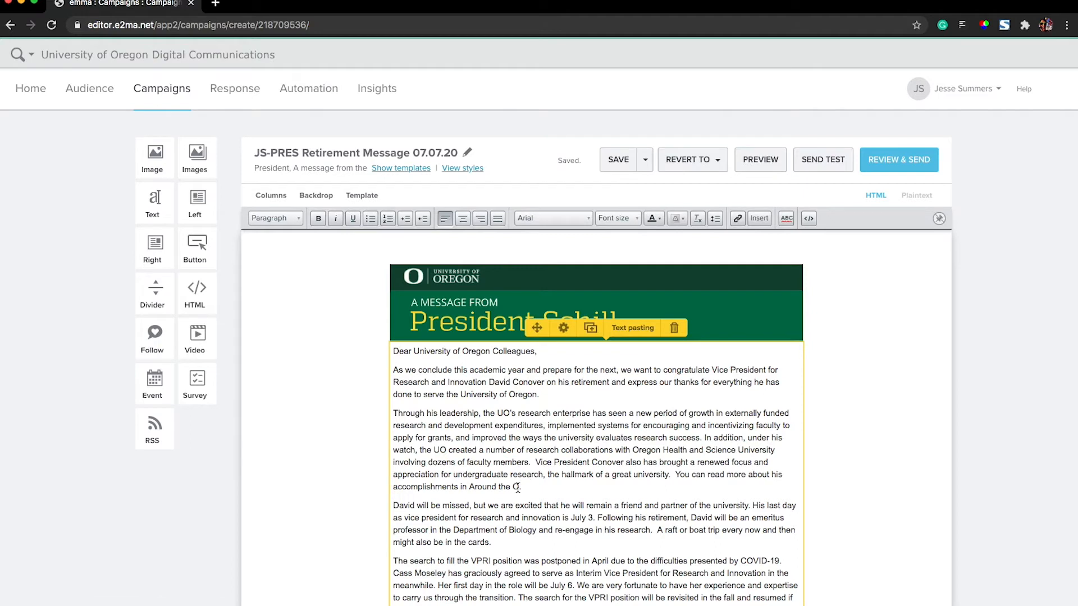
{"action": "left_click_drag", "start_coordinate": [520, 487], "coordinate": [470, 488]}
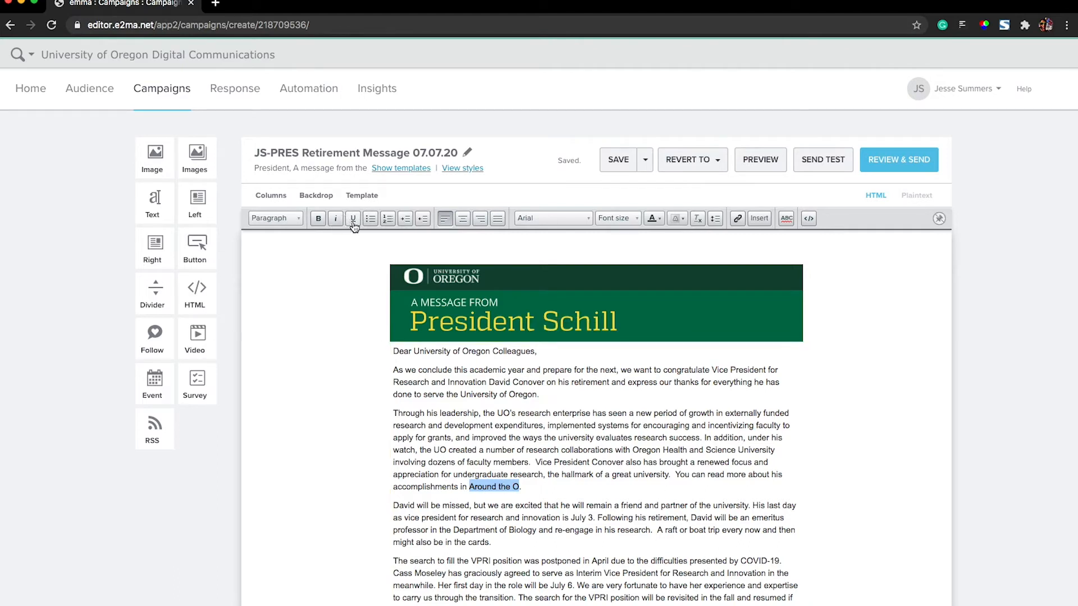
{"action": "left_click", "coordinate": [522, 475]}
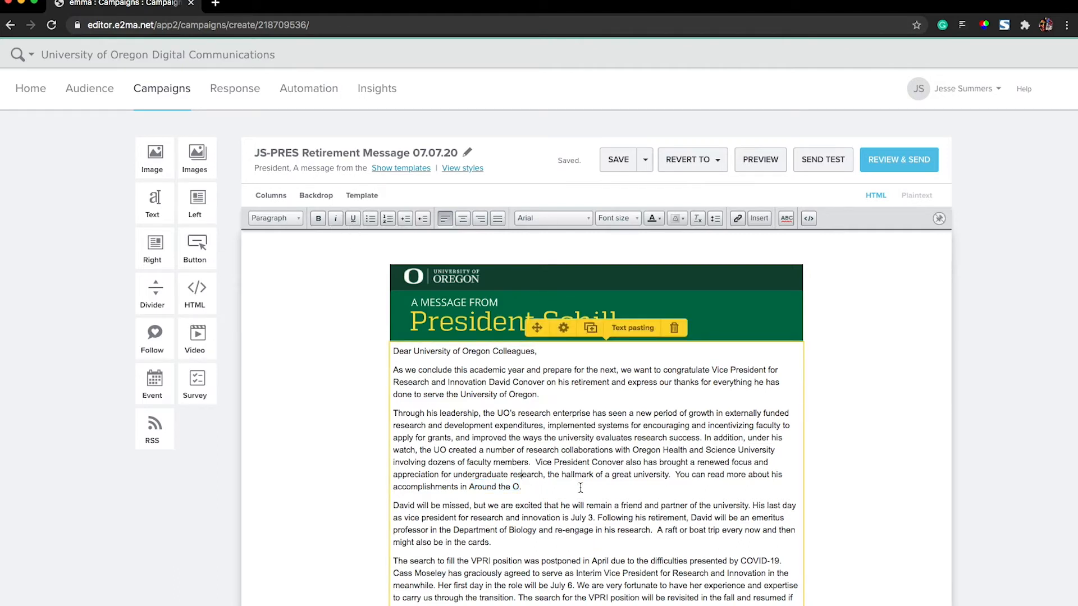
{"action": "scroll", "coordinate": [590, 466], "scroll_direction": "down", "scroll_amount": 6}
{"action": "scroll", "coordinate": [590, 462], "scroll_direction": "up", "scroll_amount": 4}
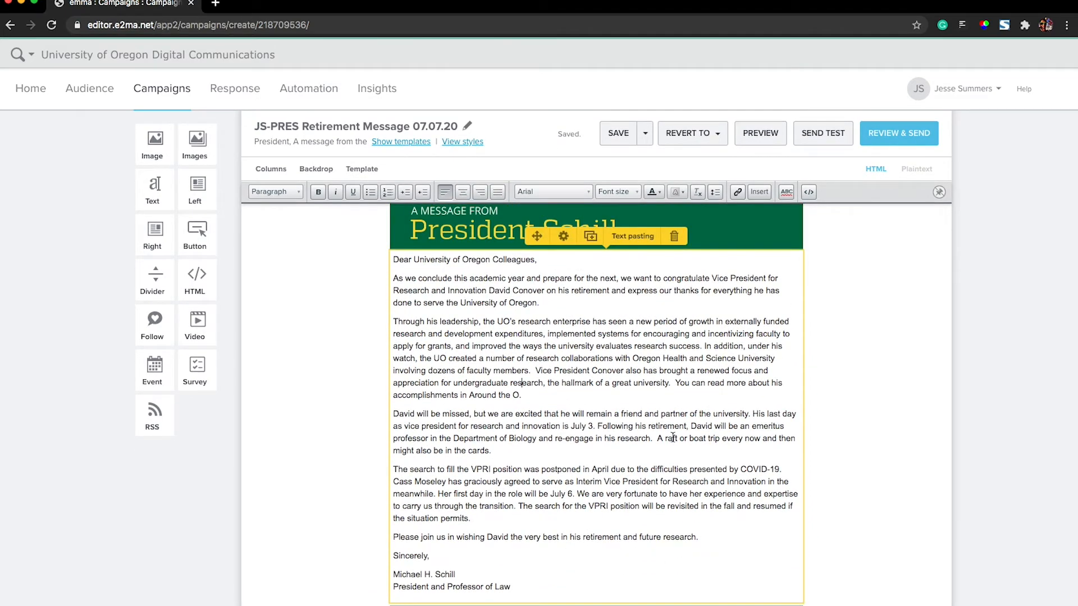
{"action": "scroll", "coordinate": [666, 442], "scroll_direction": "up", "scroll_amount": 3}
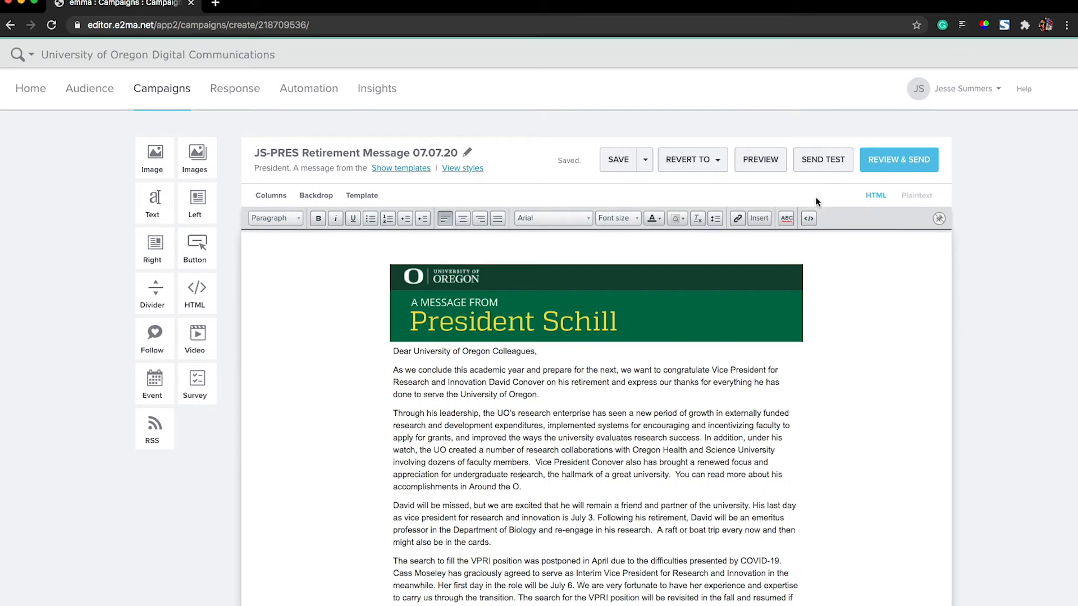
- Start a test send of the campaign and add the tester's own contact as the recipient
{"action": "left_click", "coordinate": [810, 162]}
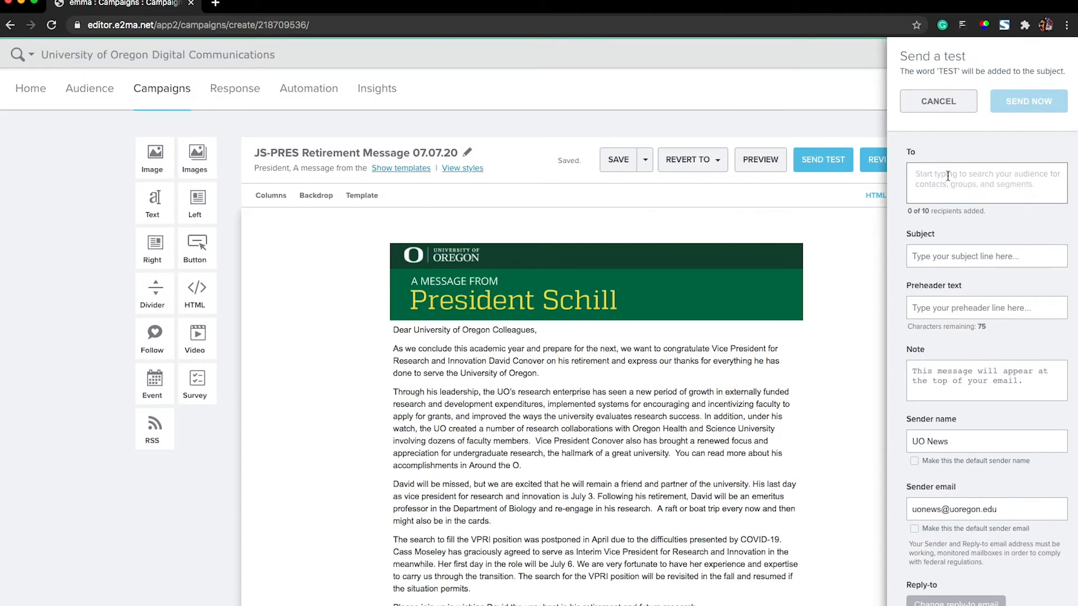
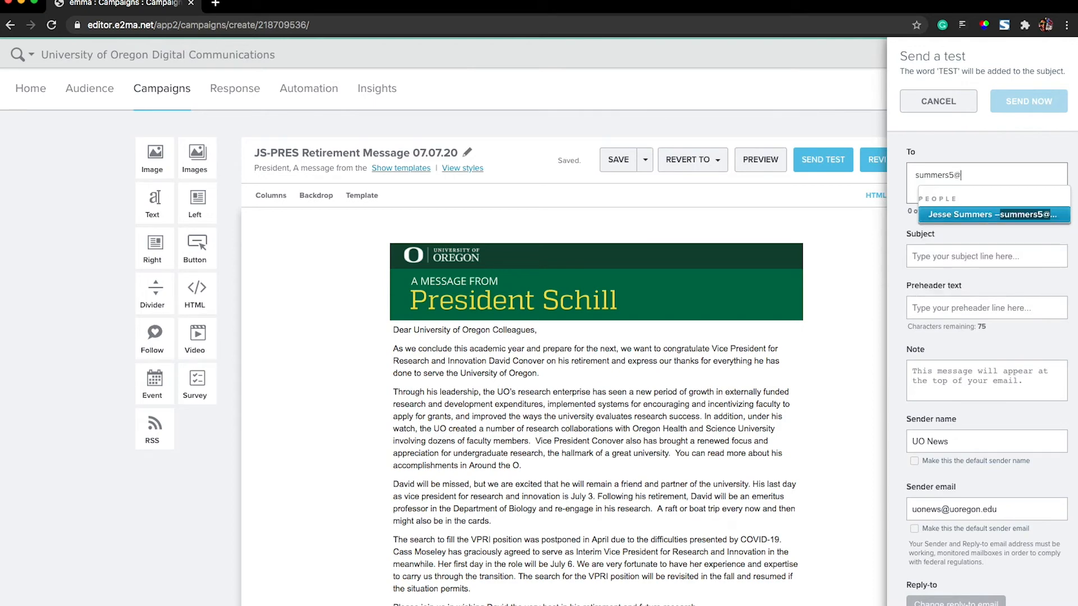
{"action": "key", "text": "Return"}
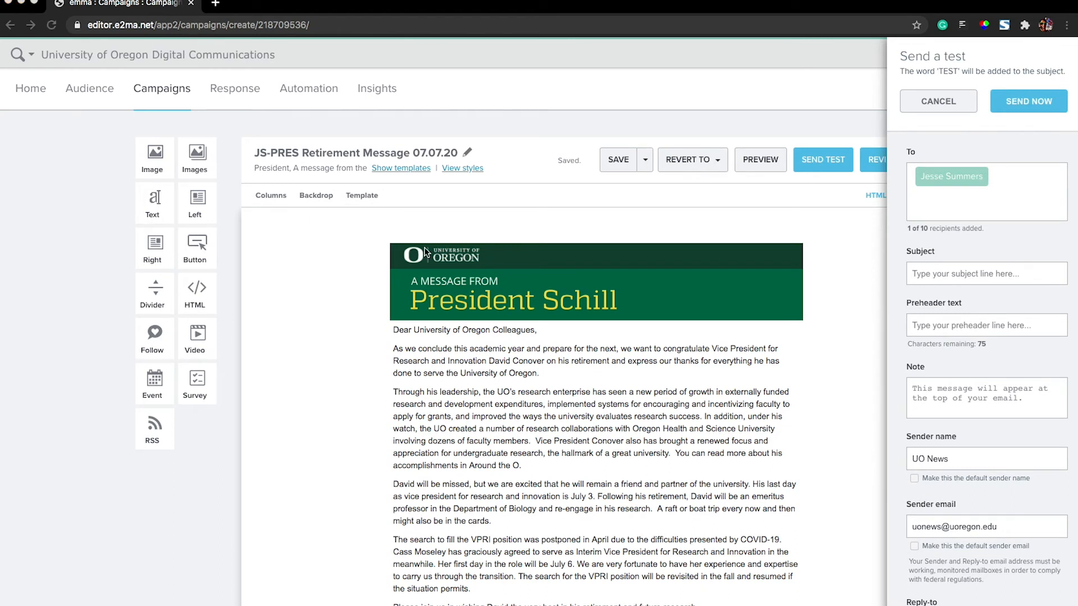
- Paste in the test's best-wishes retirement subject line and the preheader text announcing a message from the president and provost
{"action": "left_click", "coordinate": [952, 270]}
{"action": "key", "text": "ctrl+v"}
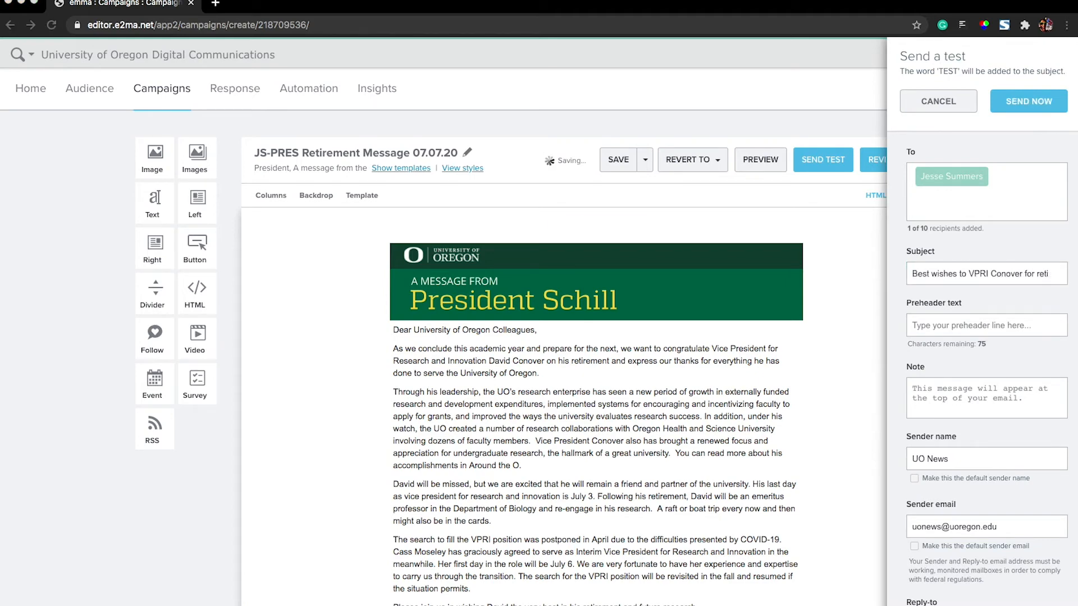
{"action": "left_click", "coordinate": [957, 331]}
{"action": "type", "text": "President Schill and Provost Phillips"}
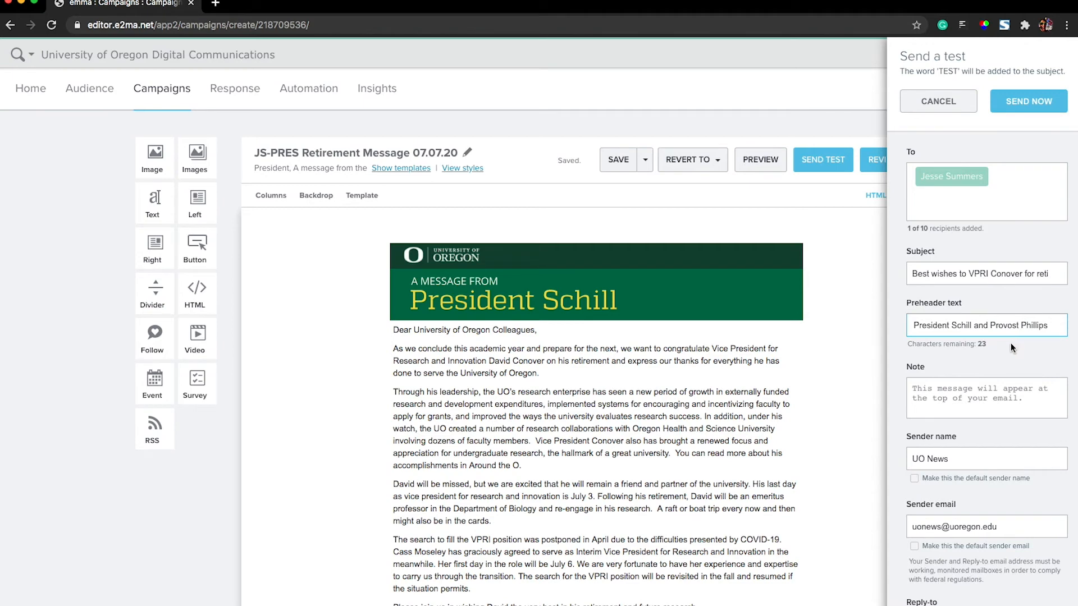
- Add the note "Test 1" to the test email
{"action": "scroll", "coordinate": [1003, 343], "scroll_direction": "down", "scroll_amount": 2}
{"action": "left_click", "coordinate": [927, 337]}
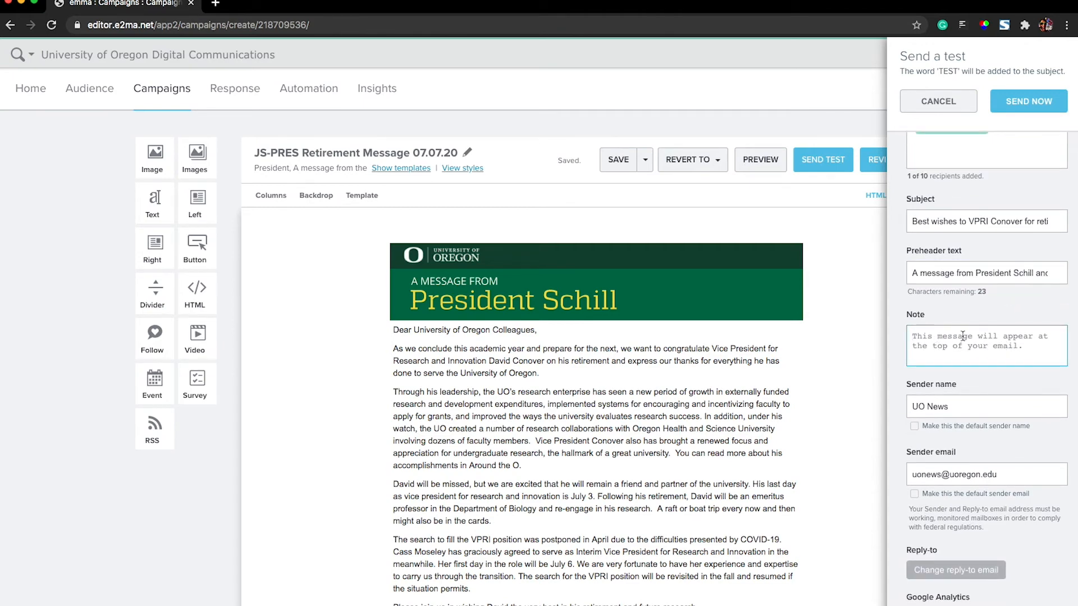
{"action": "type", "text": "Test 1"}
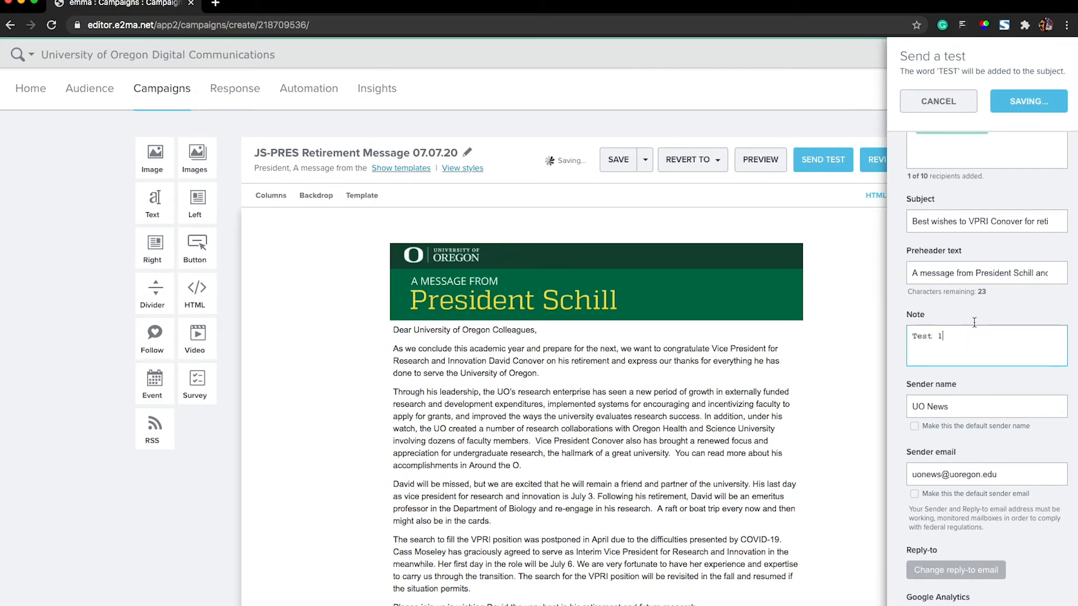
- Set the sender name to the president's title and full name, and change the sender email to the president's office address
{"action": "left_click_drag", "start_coordinate": [954, 407], "coordinate": [905, 406]}
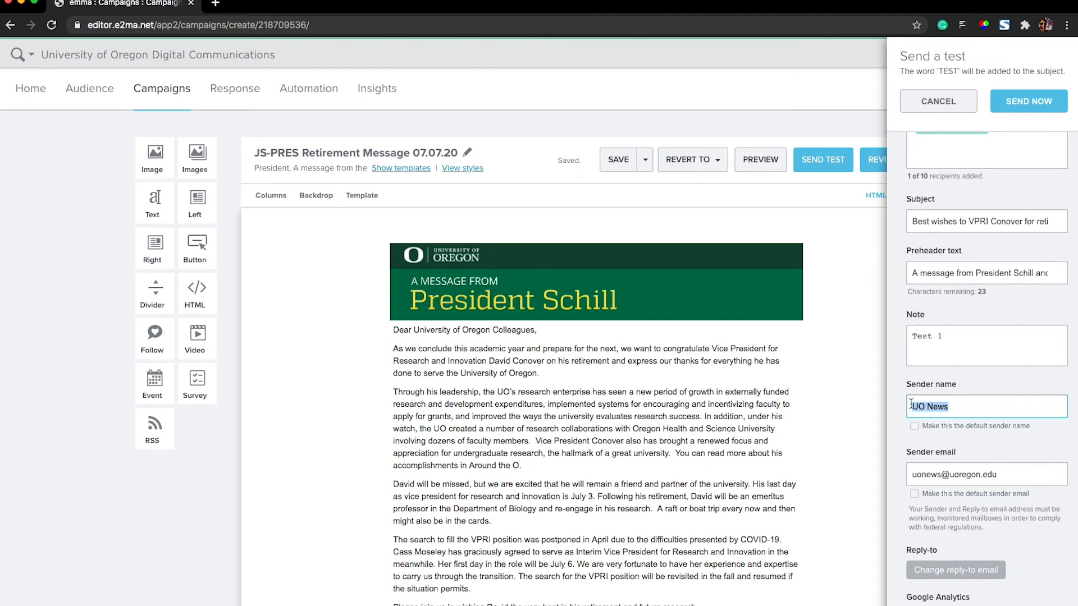
{"action": "type", "text": "Presiden"}
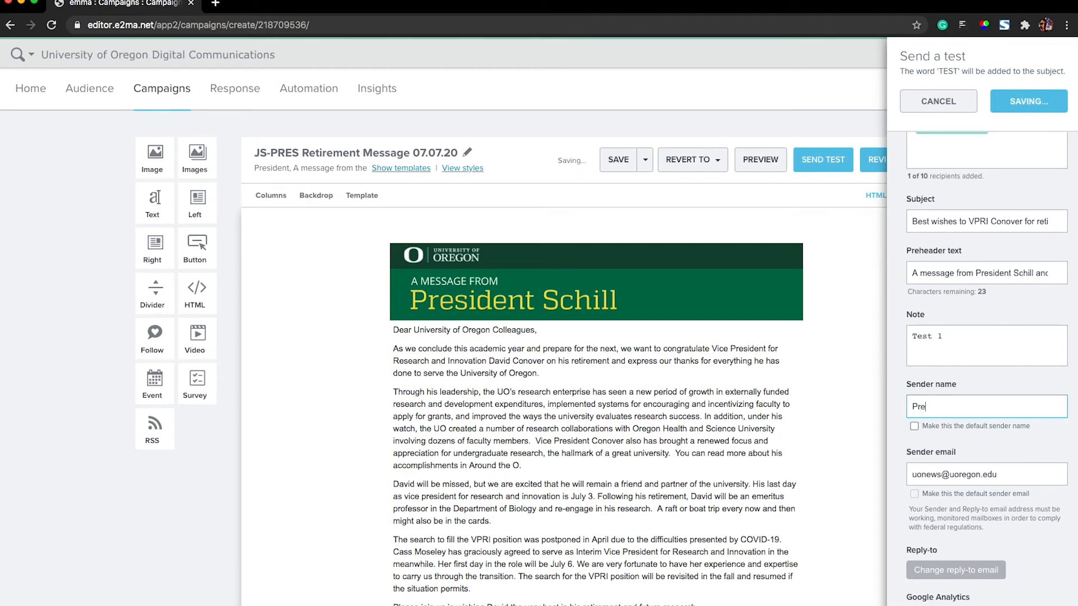
{"action": "key", "text": "BackSpace"}
{"action": "key", "text": "BackSpace"}
{"action": "type", "text": "nt Michael H. Schill"}
{"action": "left_click_drag", "start_coordinate": [940, 475], "coordinate": [903, 477]}
{"action": "type", "text": "pres"}
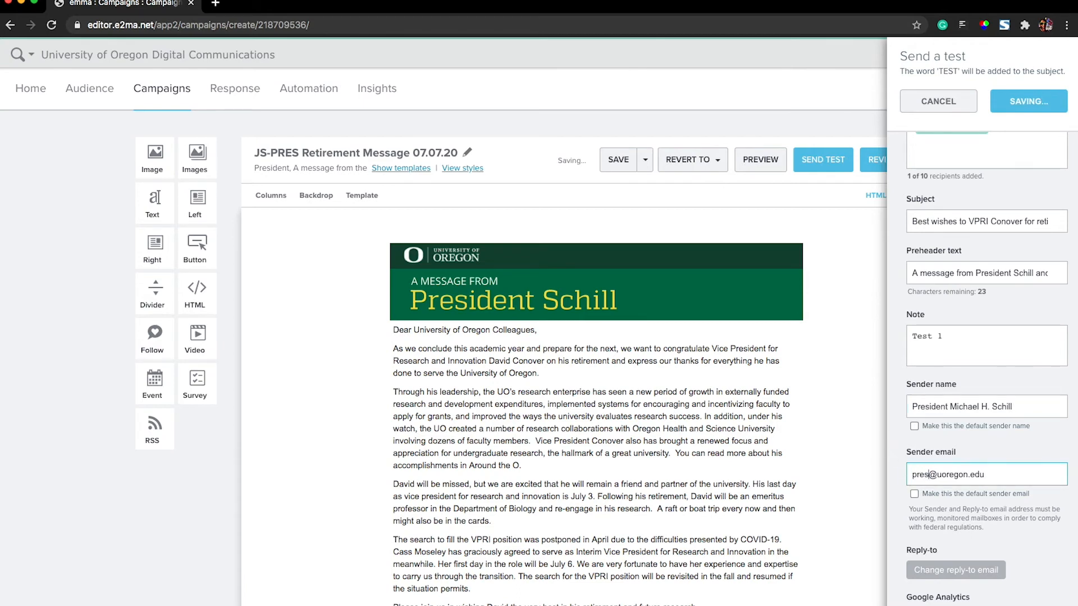
- Check the remaining test settings, send the test email and dismiss the notification
{"action": "scroll", "coordinate": [1013, 450], "scroll_direction": "down", "scroll_amount": 2}
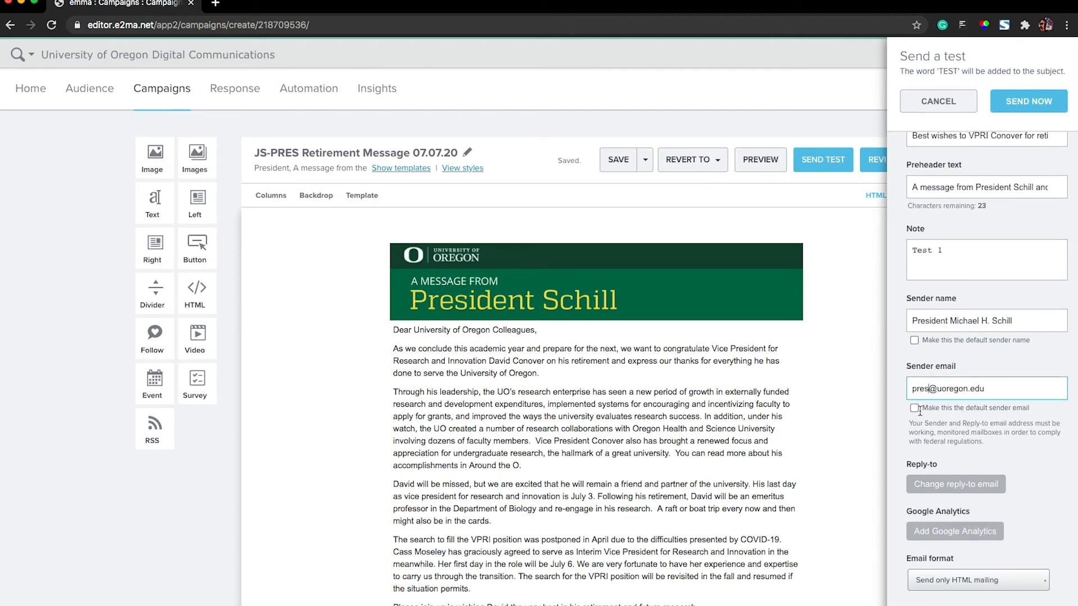
{"action": "scroll", "coordinate": [1035, 429], "scroll_direction": "down", "scroll_amount": 3}
{"action": "scroll", "coordinate": [1035, 428], "scroll_direction": "up", "scroll_amount": 3}
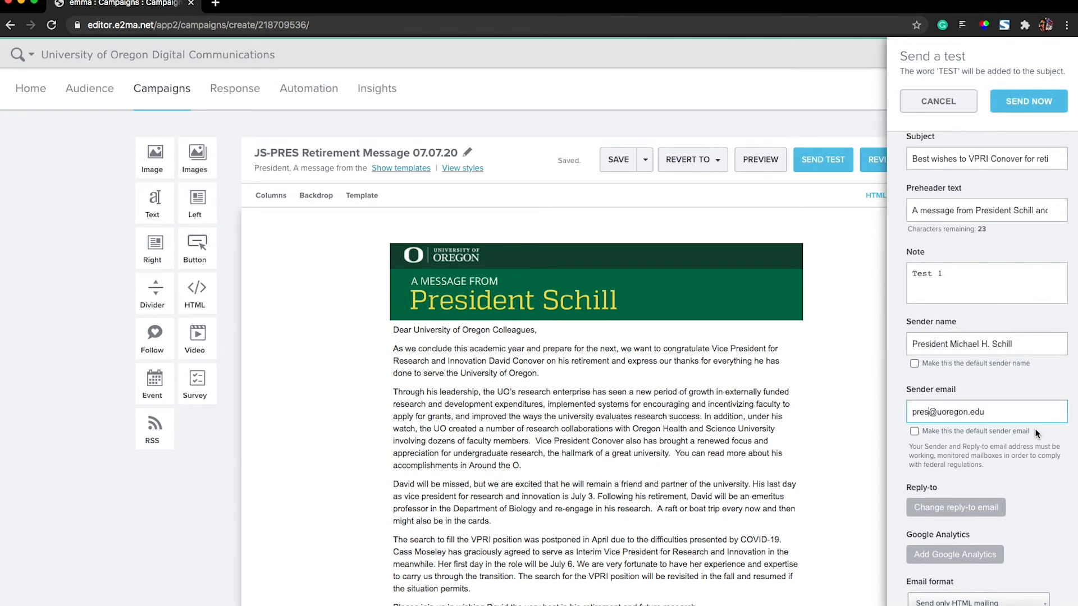
{"action": "scroll", "coordinate": [1035, 429], "scroll_direction": "up", "scroll_amount": 1}
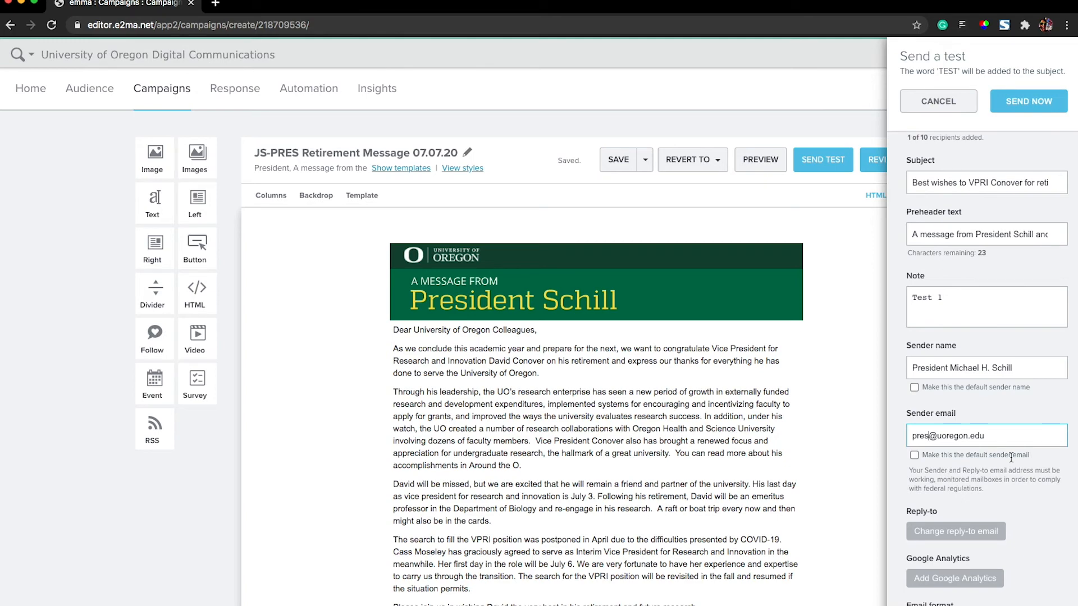
{"action": "scroll", "coordinate": [1023, 457], "scroll_direction": "down", "scroll_amount": 2}
{"action": "scroll", "coordinate": [1005, 402], "scroll_direction": "up", "scroll_amount": 4}
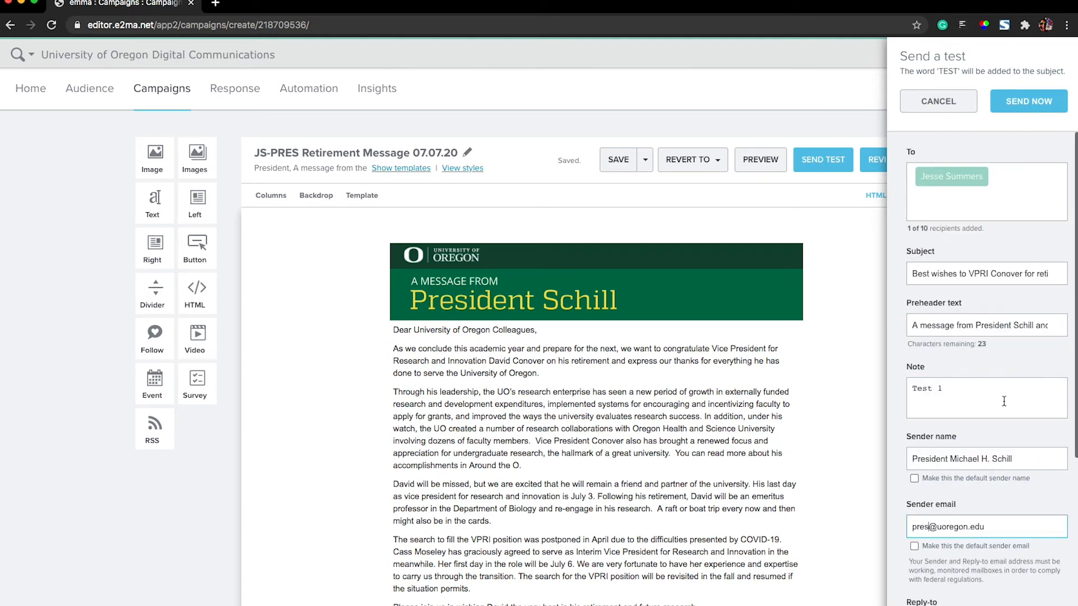
{"action": "left_click", "coordinate": [1022, 102]}
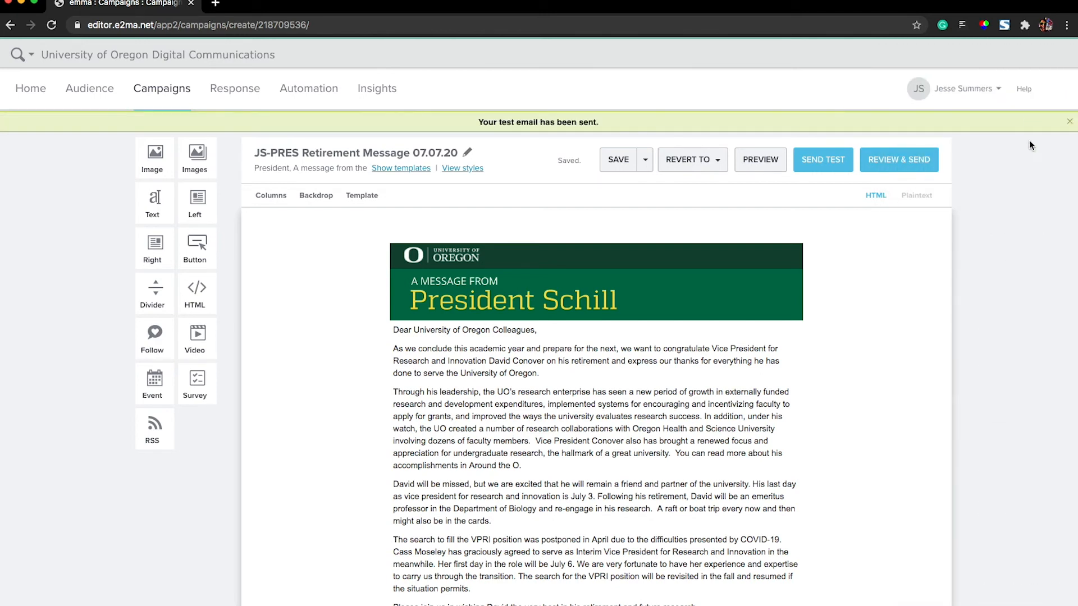
{"action": "left_click", "coordinate": [1070, 124]}
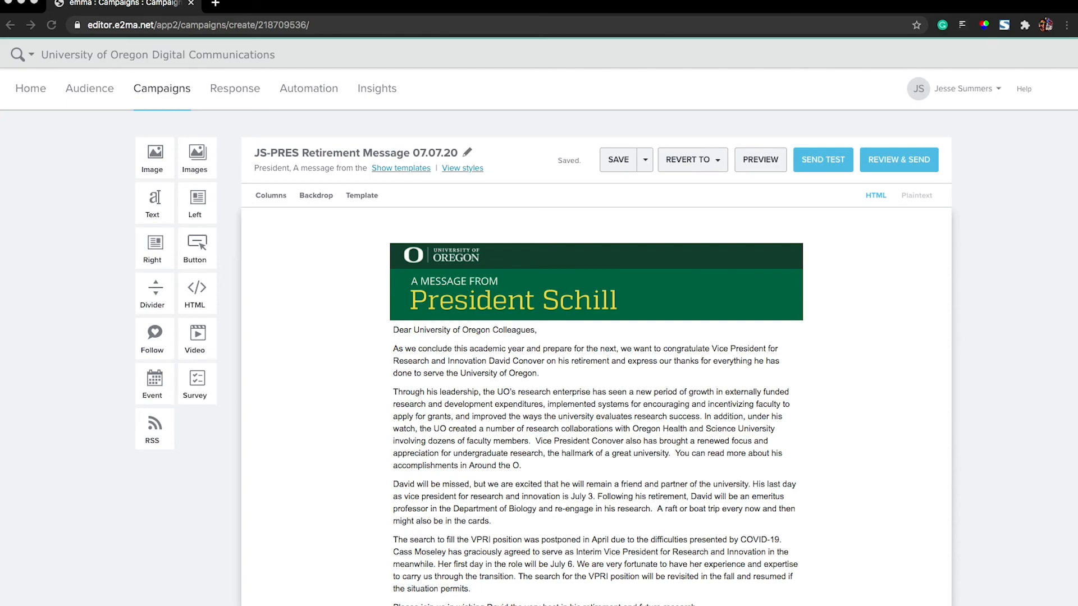
- Switch to Outlook, examine the received test email's header, note, body and footer, and close the message
{"action": "left_click_drag", "start_coordinate": [0, 62], "coordinate": [358, 22]}
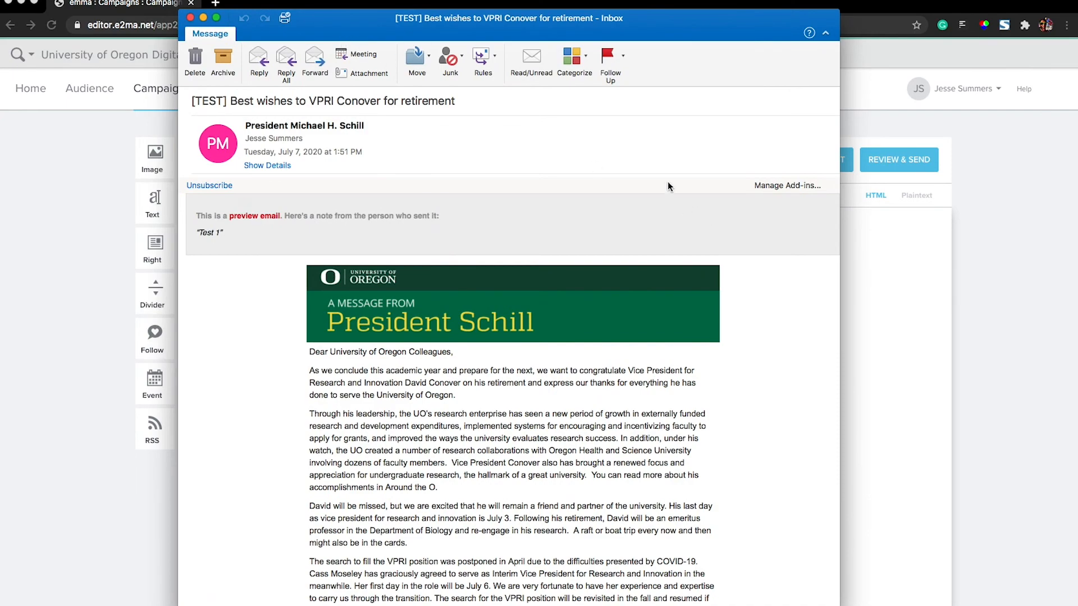
{"action": "scroll", "coordinate": [701, 314], "scroll_direction": "down", "scroll_amount": 2}
{"action": "scroll", "coordinate": [712, 314], "scroll_direction": "down", "scroll_amount": 10}
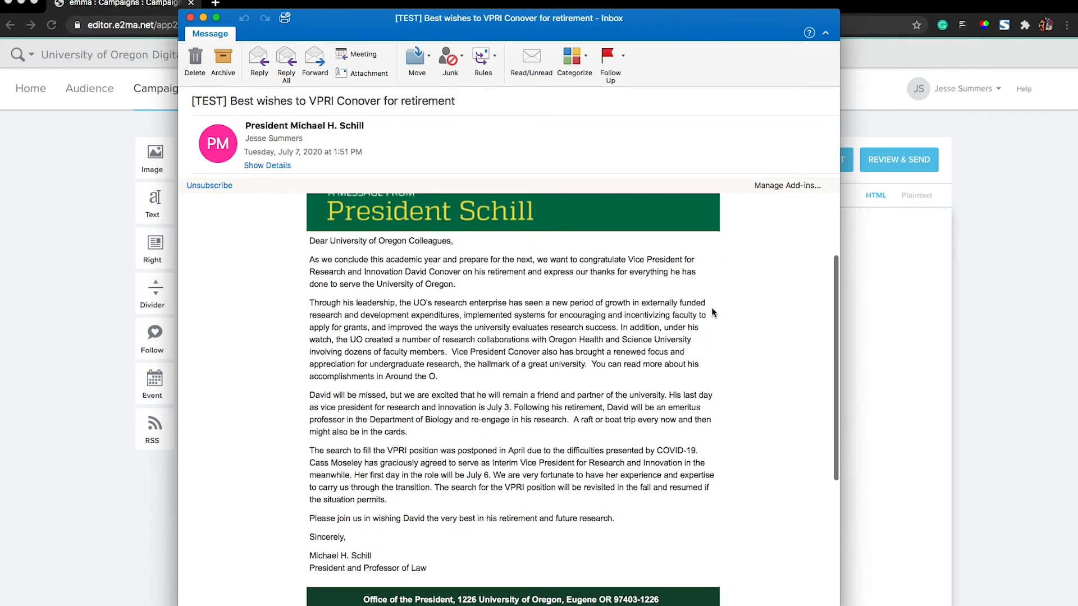
{"action": "scroll", "coordinate": [709, 311], "scroll_direction": "up", "scroll_amount": 8}
{"action": "scroll", "coordinate": [708, 308], "scroll_direction": "up", "scroll_amount": 5}
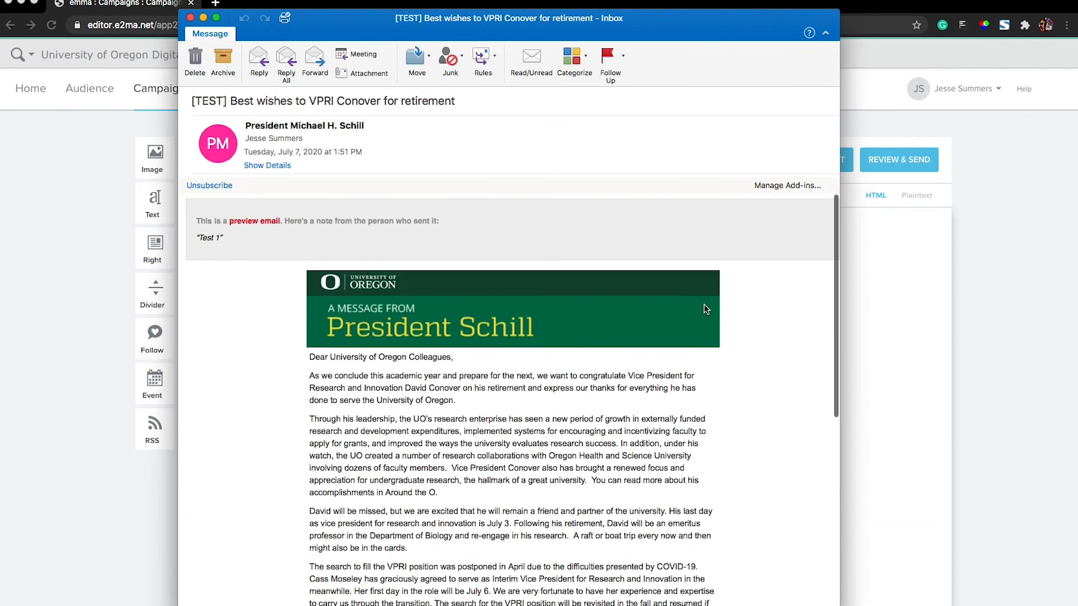
{"action": "left_click", "coordinate": [190, 17]}
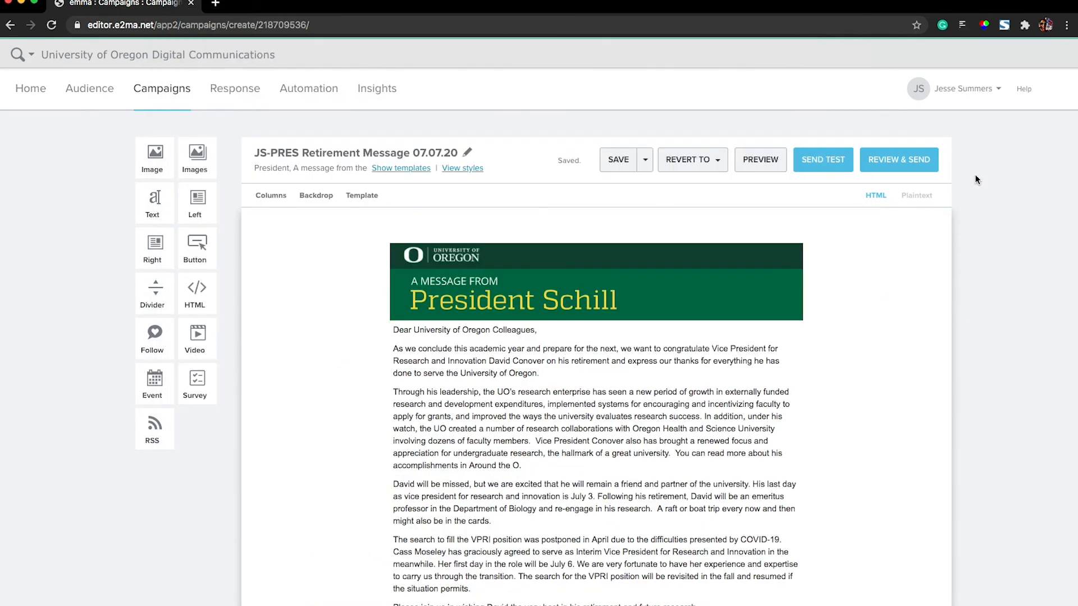
- Proceed to review and send the campaign, choosing the segment "ALL - All faculty & staff (excl GTFs)" as recipients
{"action": "left_click", "coordinate": [898, 162]}
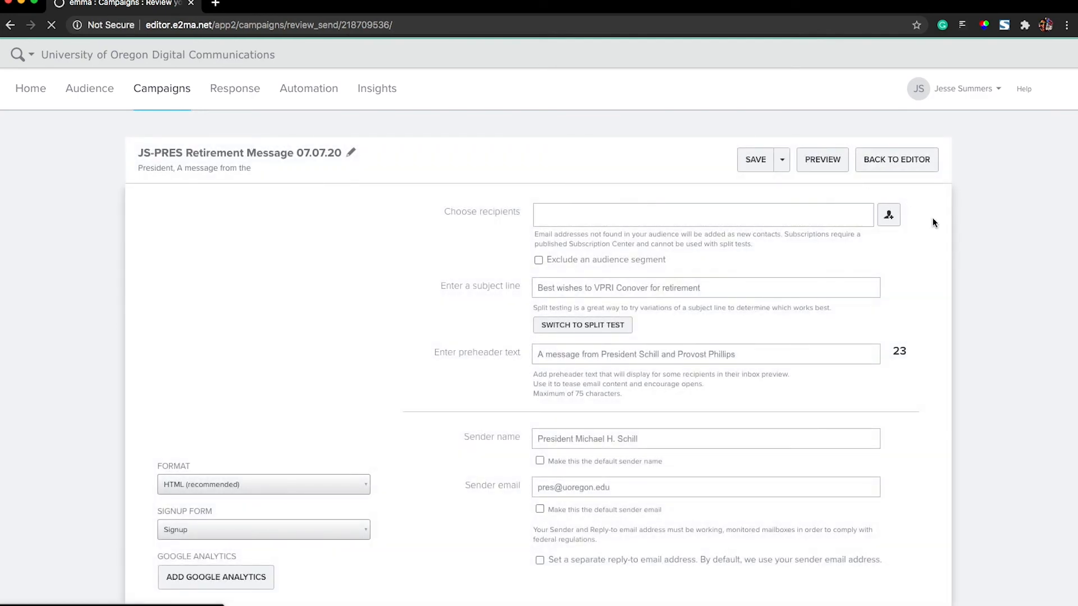
{"action": "left_click", "coordinate": [890, 219]}
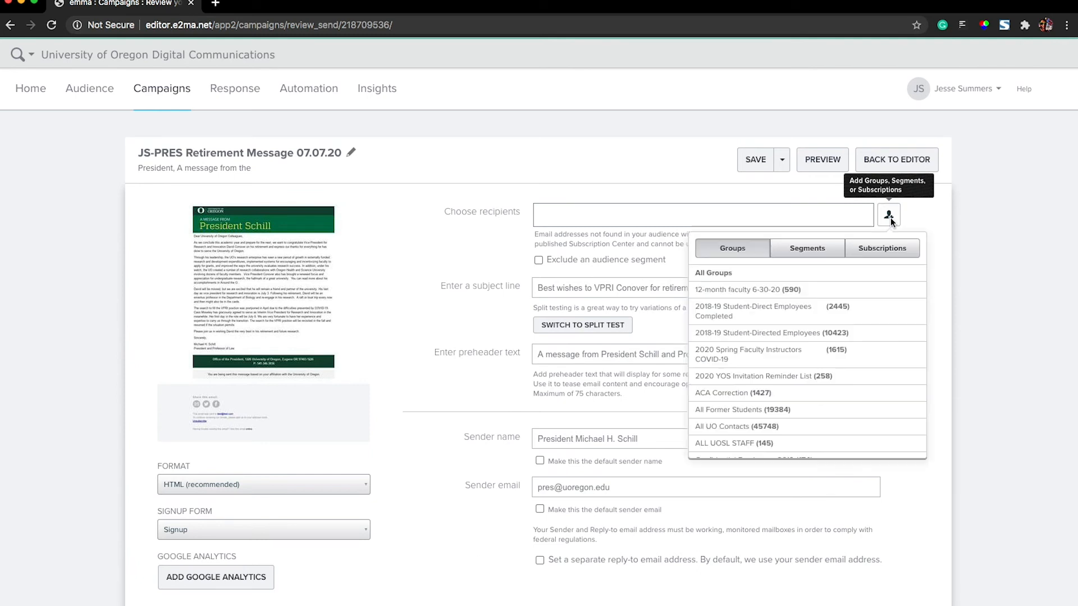
{"action": "left_click", "coordinate": [811, 254]}
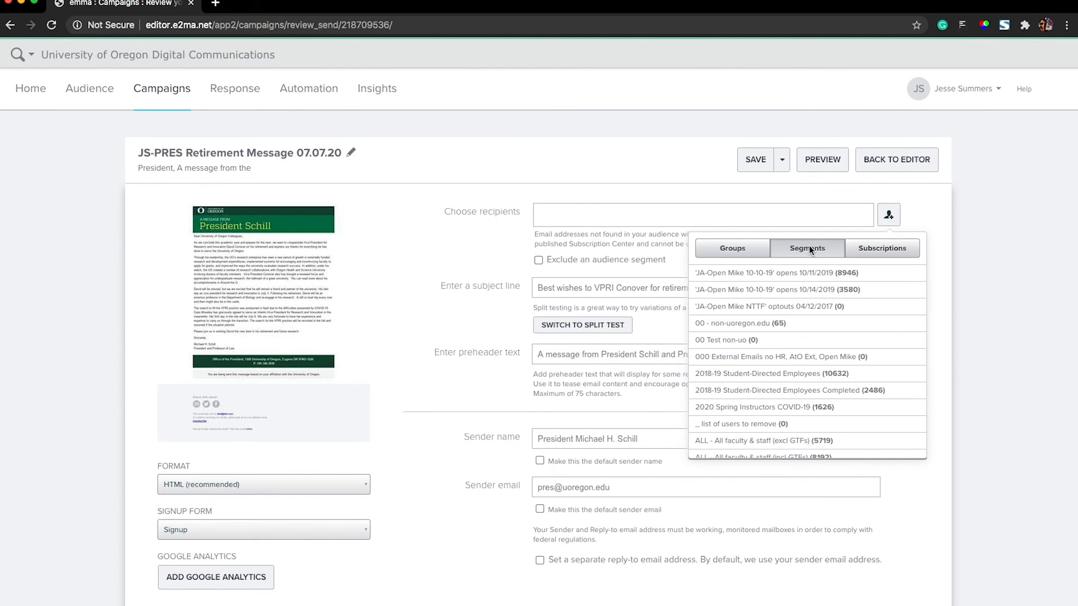
{"action": "scroll", "coordinate": [806, 375], "scroll_direction": "down", "scroll_amount": 3}
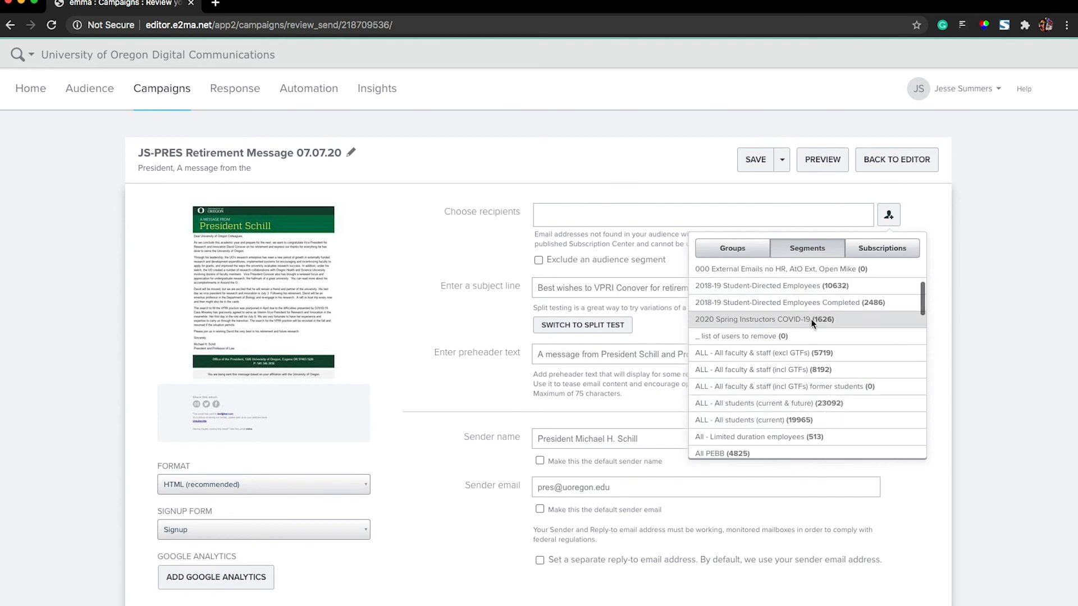
{"action": "left_click", "coordinate": [797, 353]}
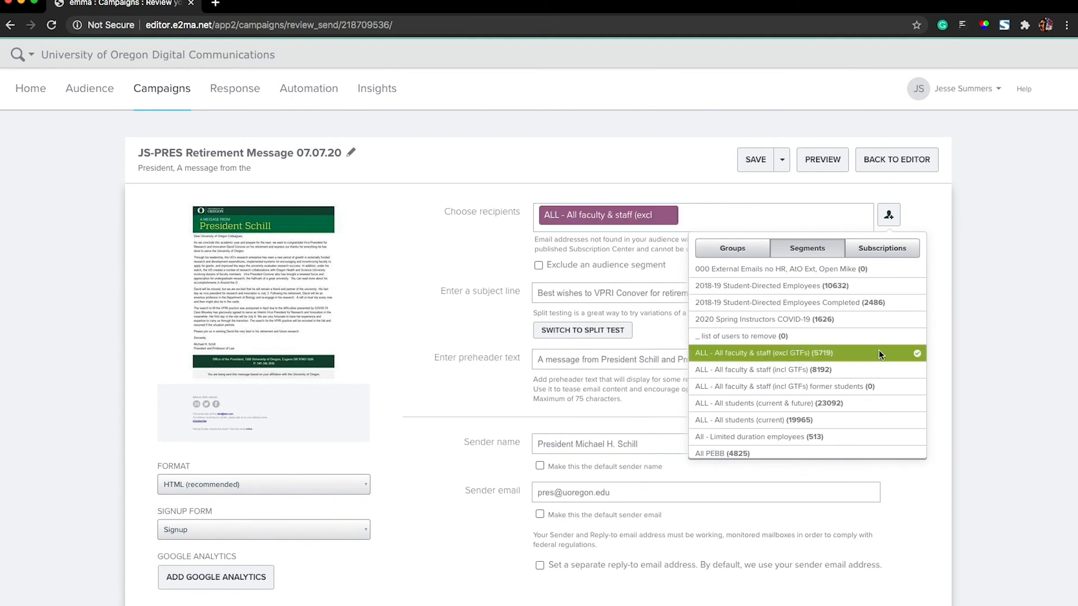
{"action": "left_click", "coordinate": [890, 218]}
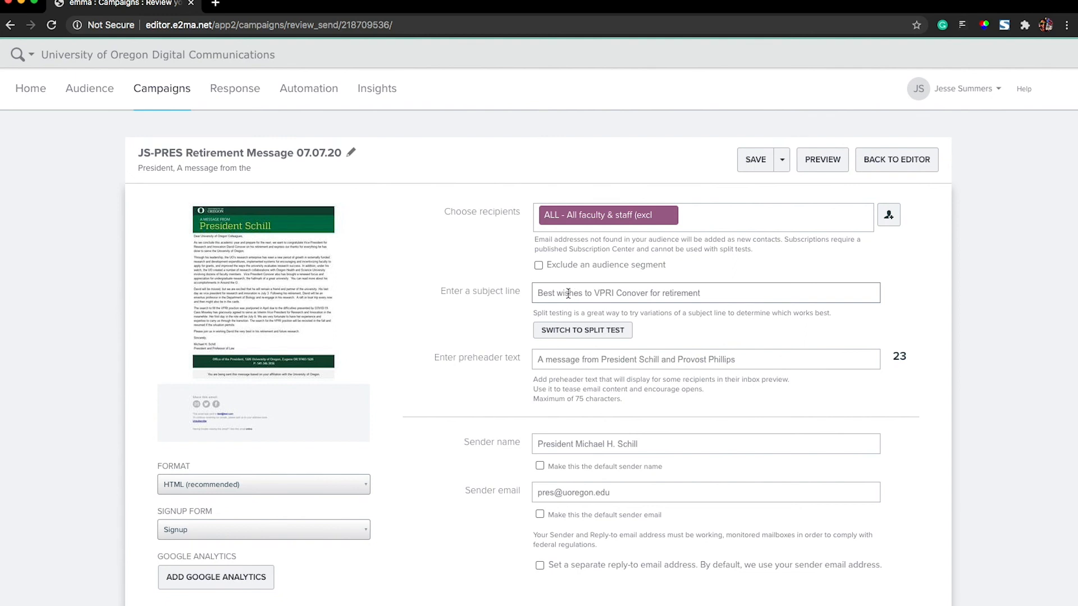
- Enable a separate reply-to email address and review the campaign's subject, preheader and sender details
{"action": "scroll", "coordinate": [693, 303], "scroll_direction": "down", "scroll_amount": 2}
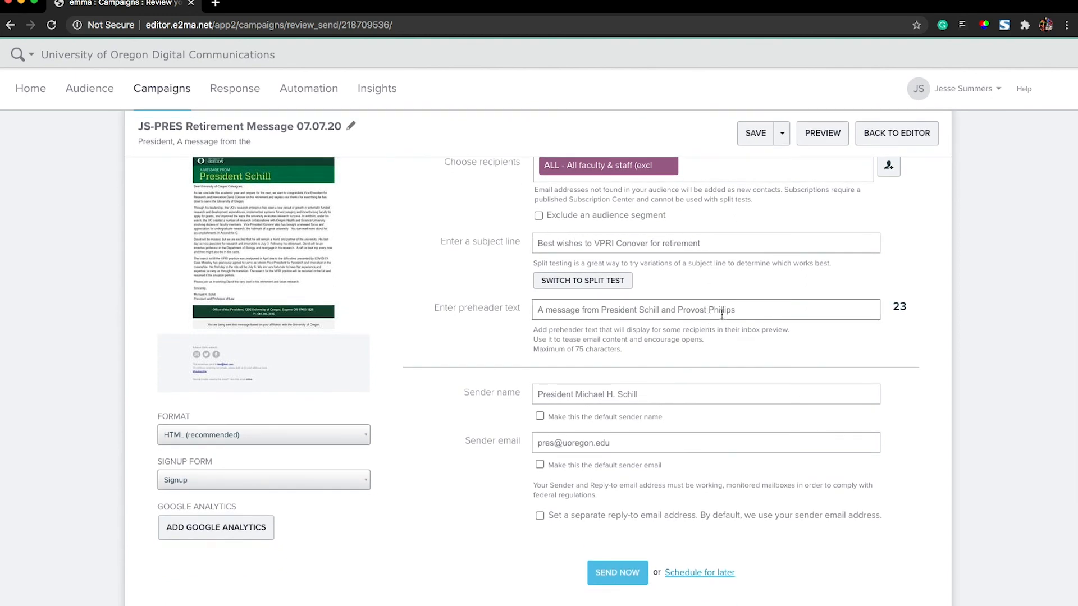
{"action": "scroll", "coordinate": [585, 316], "scroll_direction": "down", "scroll_amount": 3}
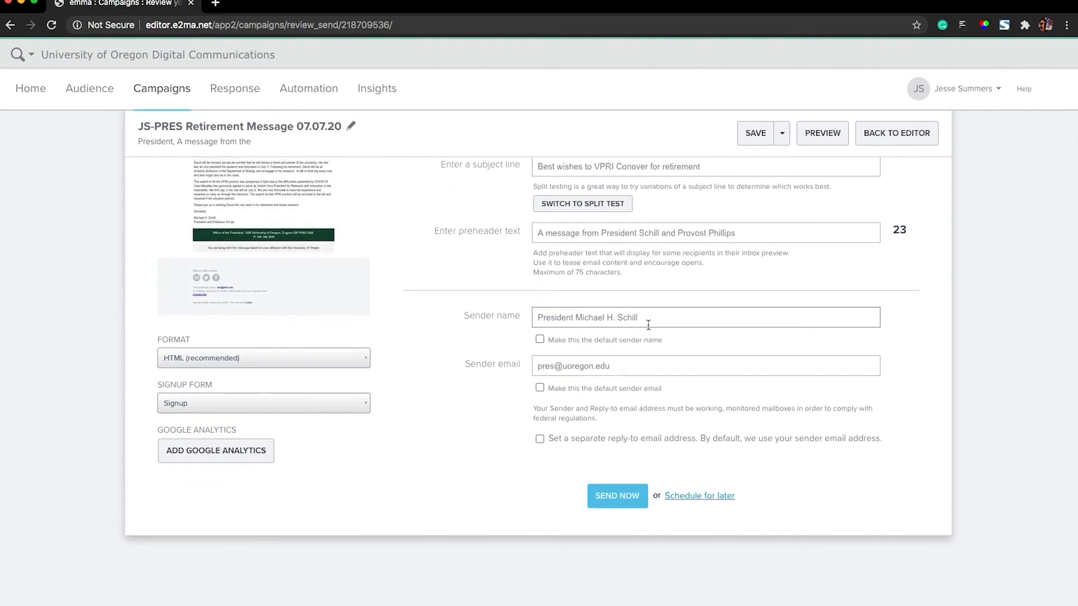
{"action": "left_click", "coordinate": [539, 439]}
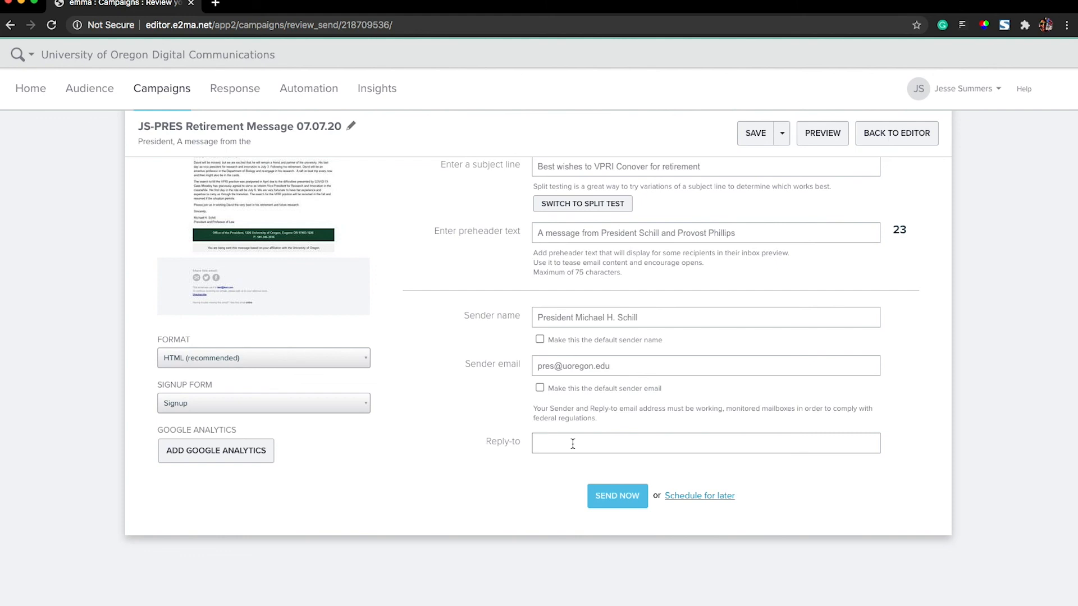
{"action": "left_click", "coordinate": [569, 366]}
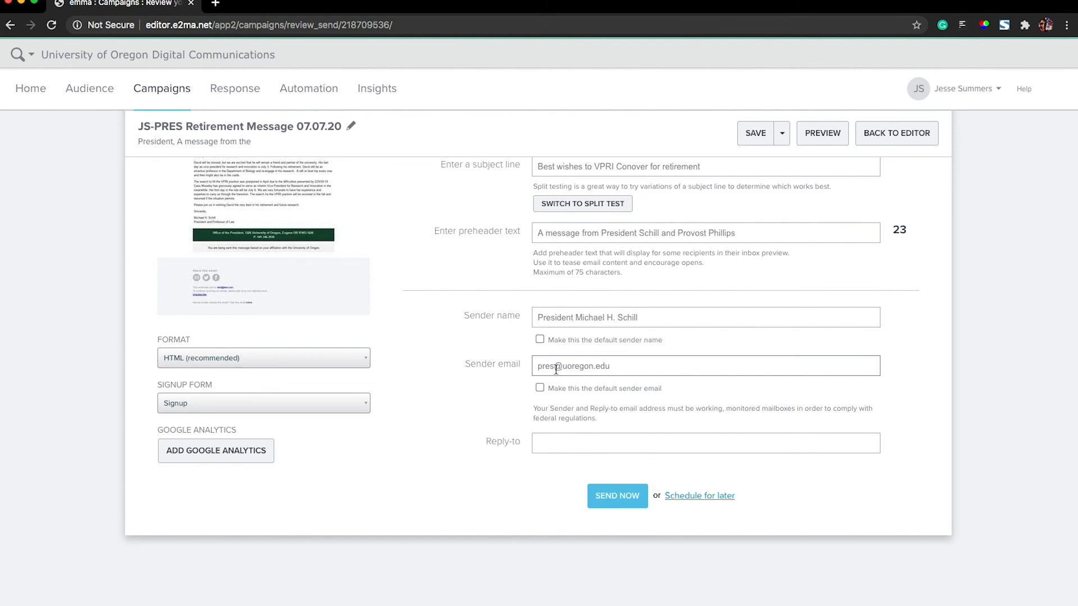
{"action": "scroll", "coordinate": [541, 376], "scroll_direction": "up", "scroll_amount": 3}
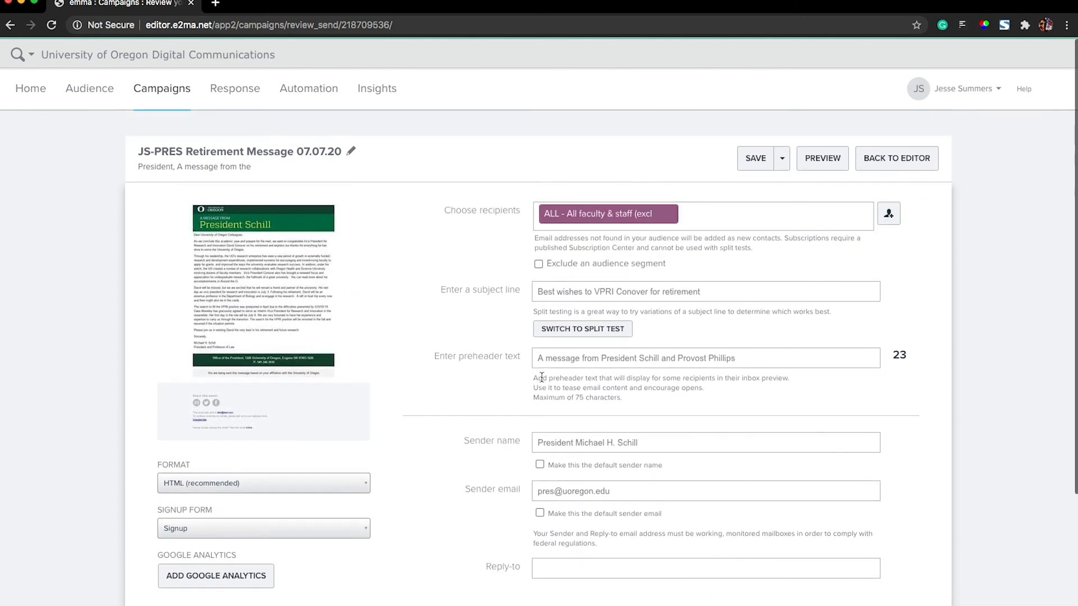
{"action": "scroll", "coordinate": [512, 379], "scroll_direction": "down", "scroll_amount": 3}
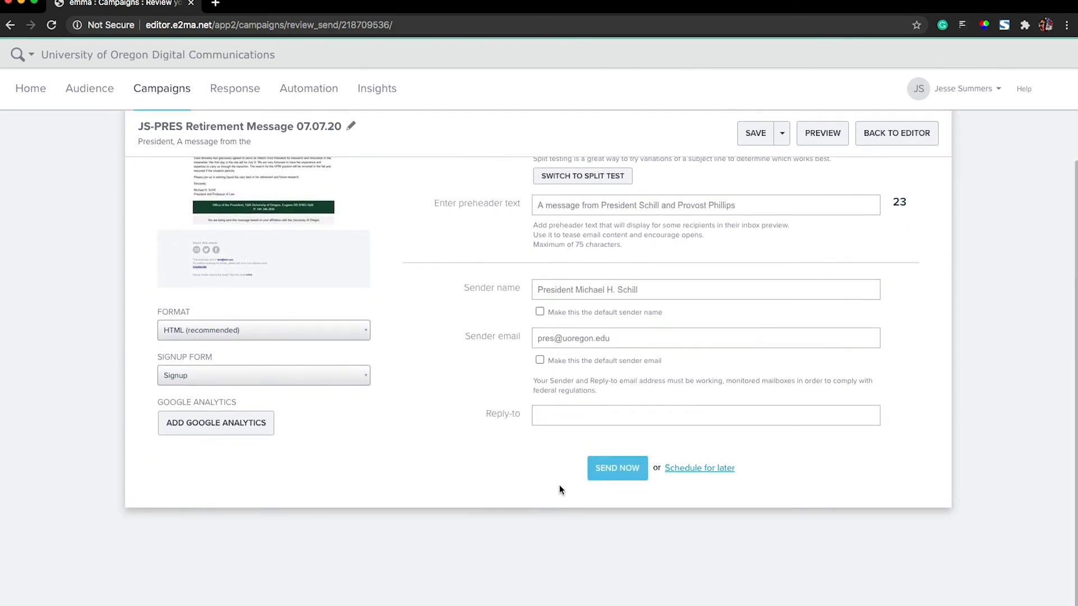
{"action": "scroll", "coordinate": [486, 433], "scroll_direction": "up", "scroll_amount": 3}
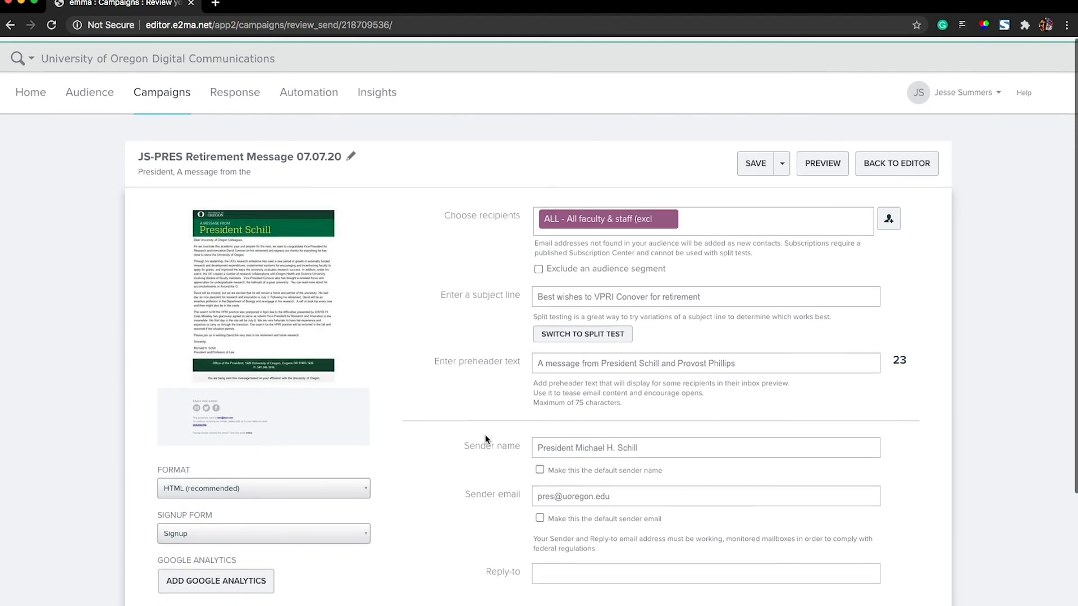